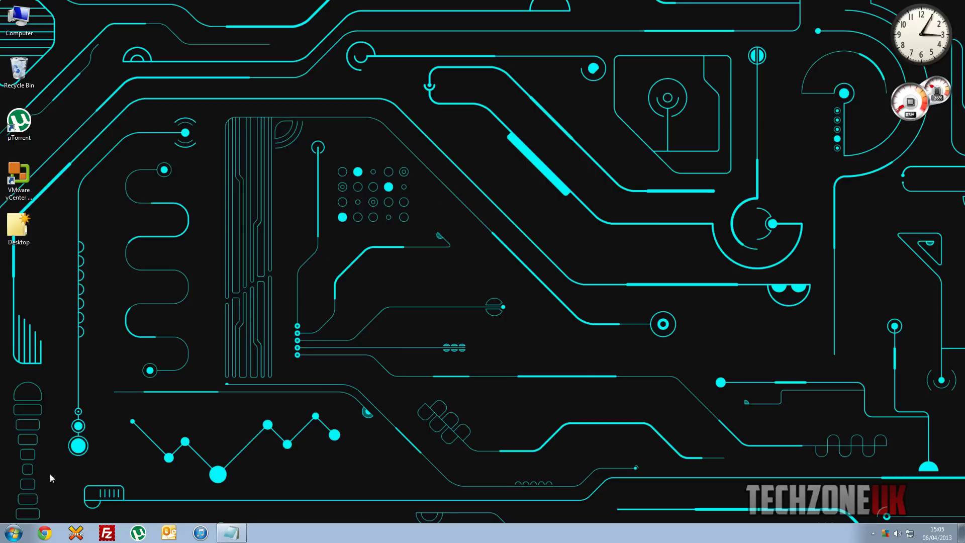
Browse from Computer through Local Disk (C:), Windows, System32 and drivers into the etc folder.
{"action": "left_click", "coordinate": [13, 533]}
{"action": "left_click", "coordinate": [170, 398]}
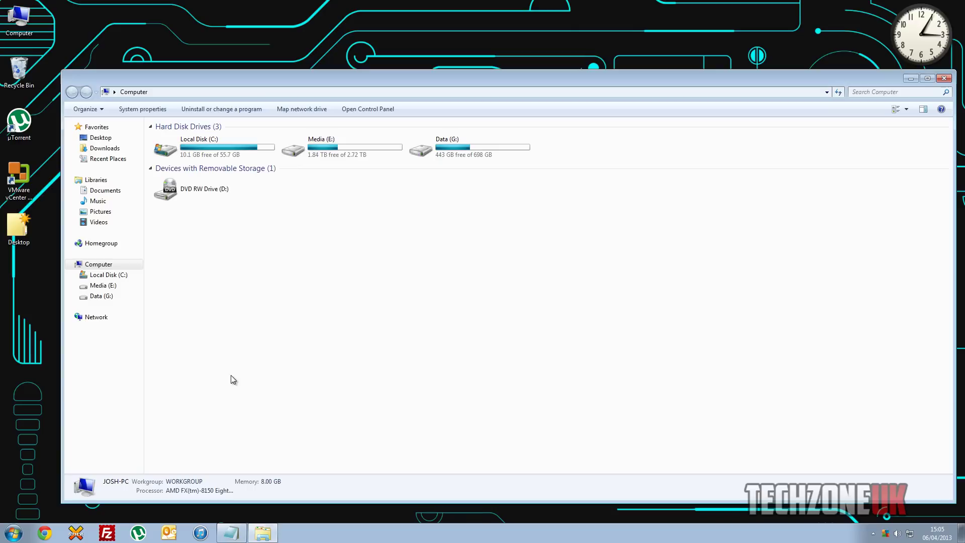
{"action": "double_click", "coordinate": [213, 155]}
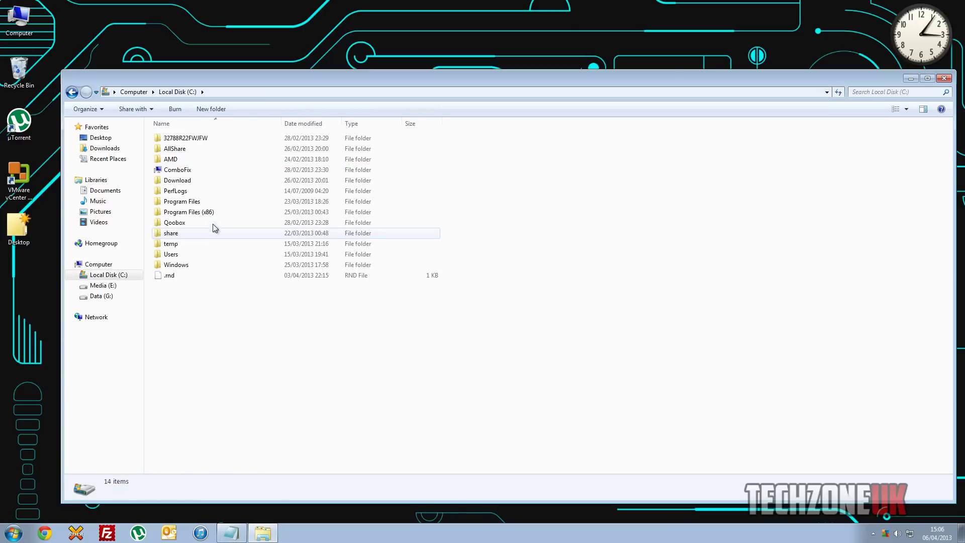
{"action": "double_click", "coordinate": [204, 265]}
{"action": "scroll", "coordinate": [263, 267], "scroll_direction": "down", "scroll_amount": 8}
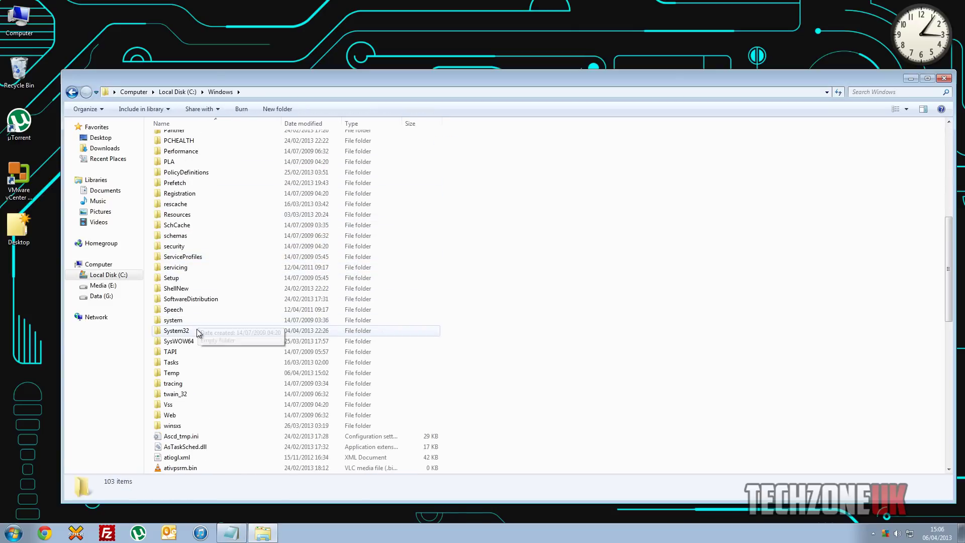
{"action": "double_click", "coordinate": [198, 332]}
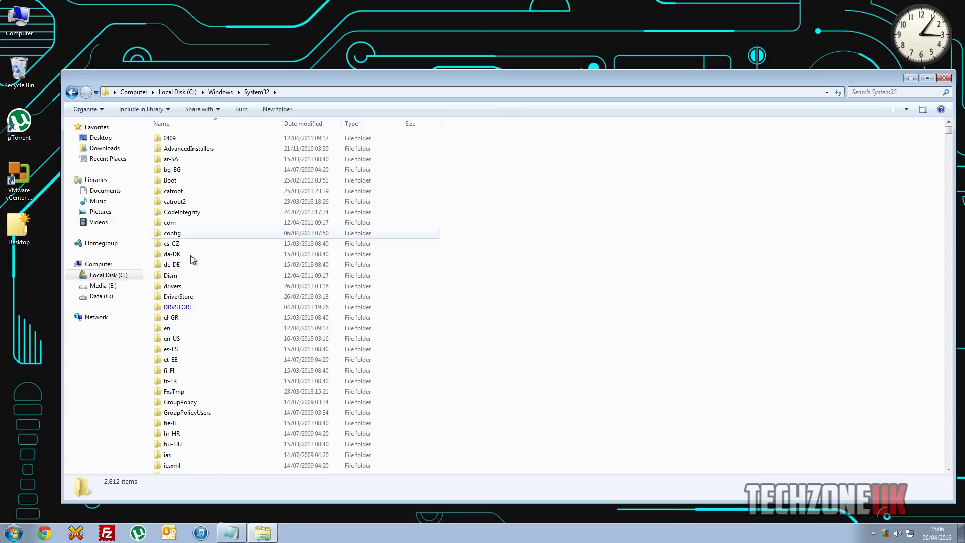
{"action": "double_click", "coordinate": [186, 284]}
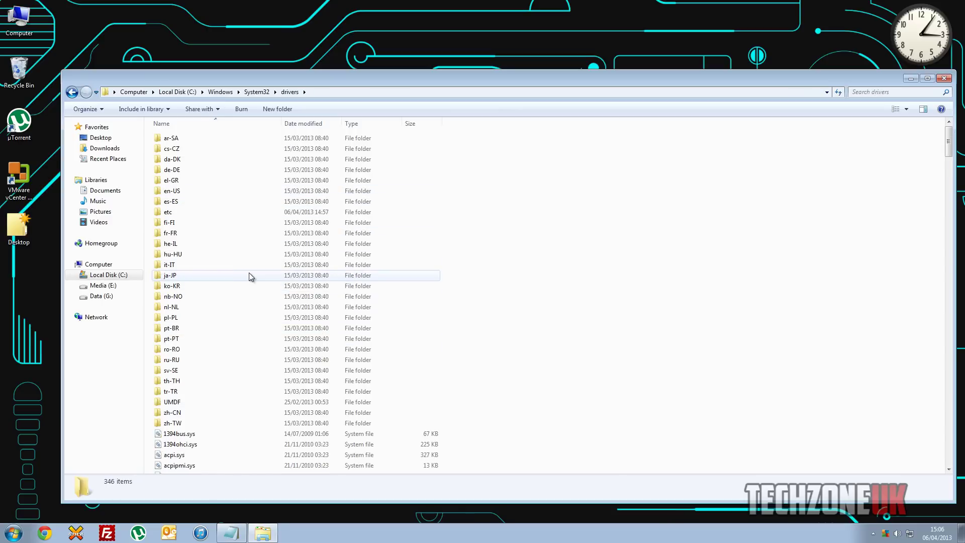
{"action": "double_click", "coordinate": [189, 215]}
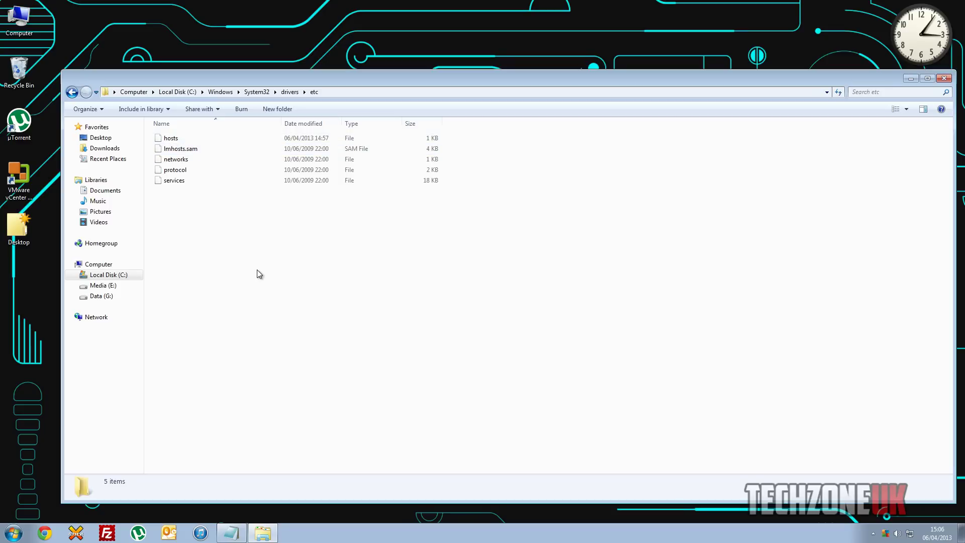
Check the C:\Windows\System32\drivers\etc path in the Run prompt and open it.
{"action": "key", "text": "super+r"}
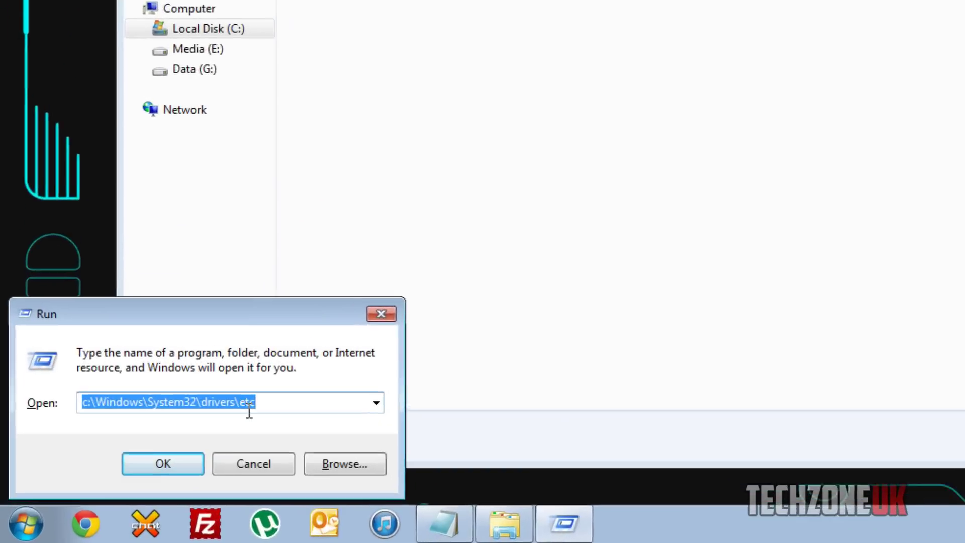
{"action": "left_click", "coordinate": [250, 411]}
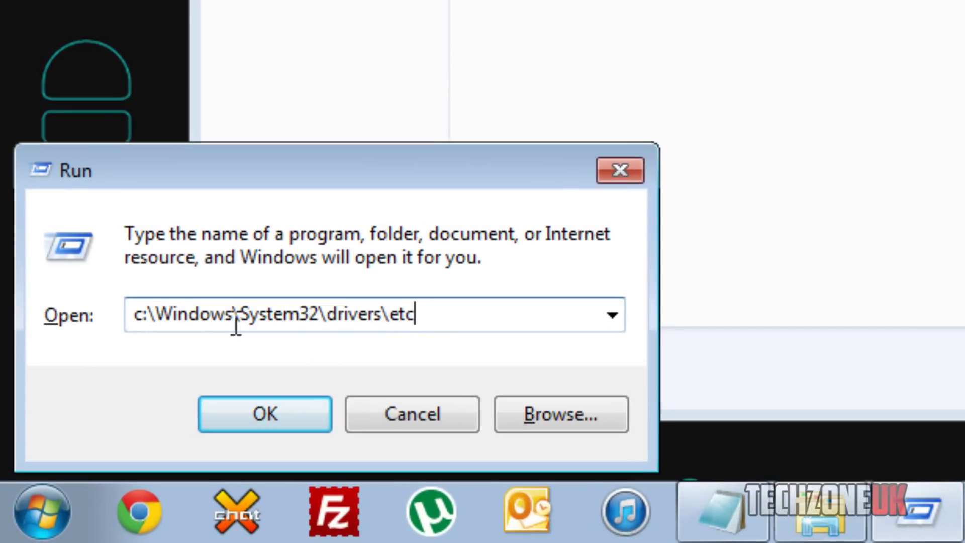
{"action": "left_click_drag", "start_coordinate": [141, 316], "coordinate": [447, 317]}
{"action": "left_click", "coordinate": [446, 316]}
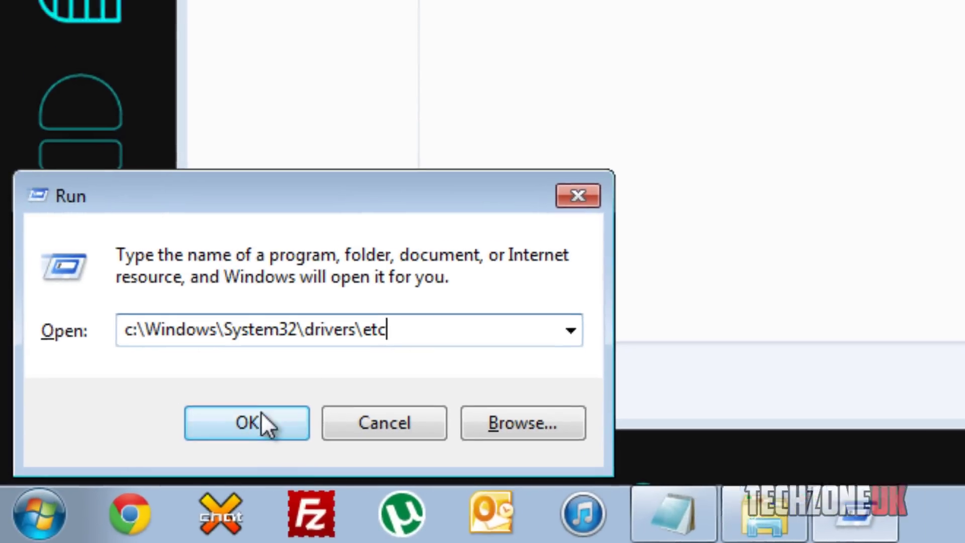
{"action": "left_click", "coordinate": [286, 416]}
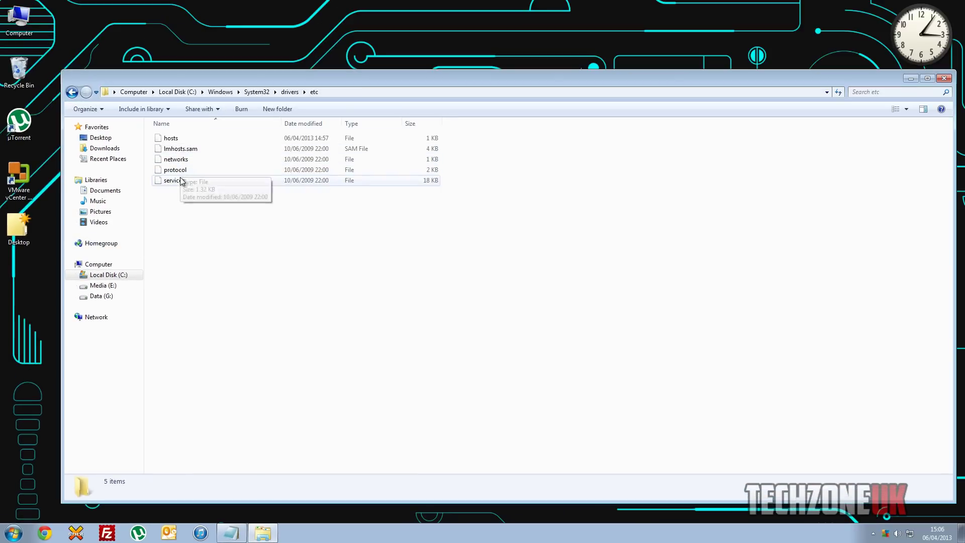
Copy the hosts file from etc and paste a copy of it onto the desktop.
{"action": "left_click", "coordinate": [176, 149]}
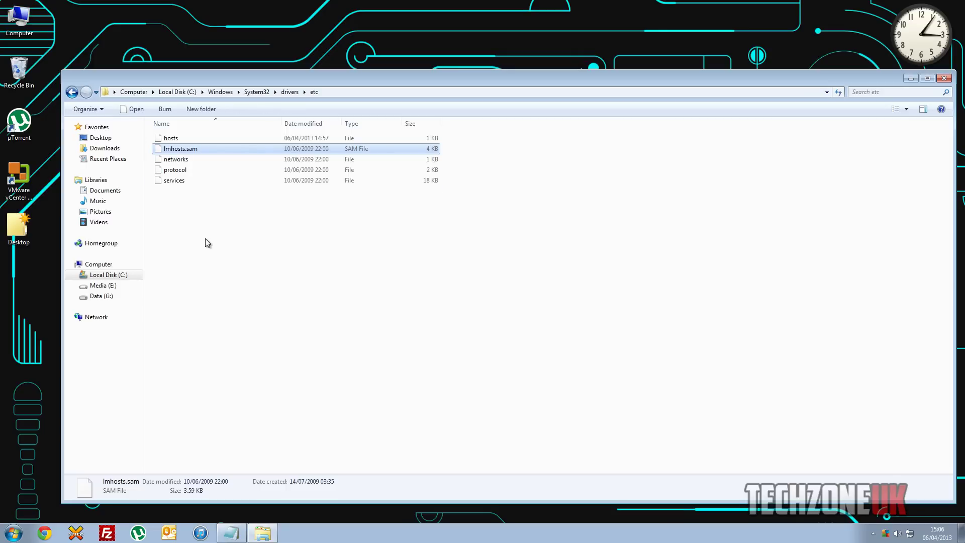
{"action": "left_click", "coordinate": [184, 139]}
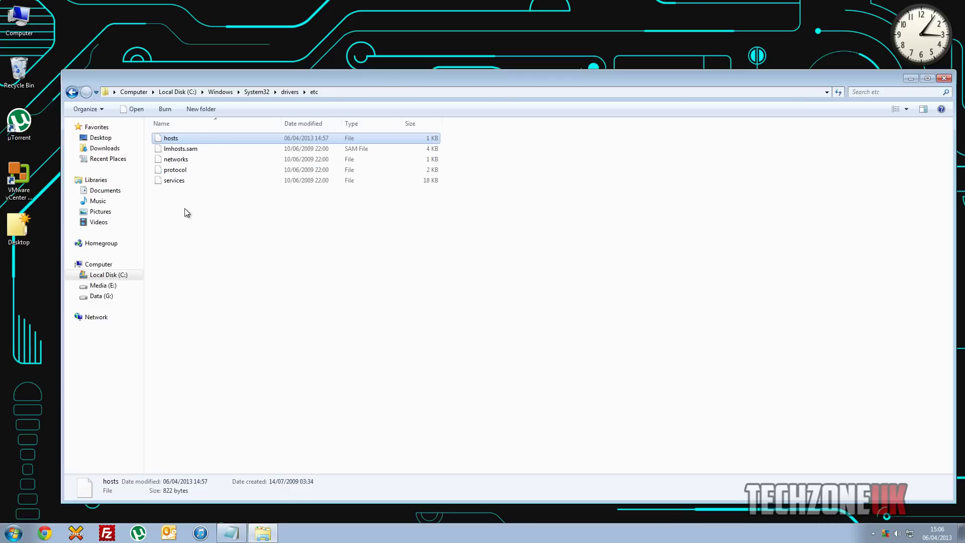
{"action": "right_click", "coordinate": [177, 140]}
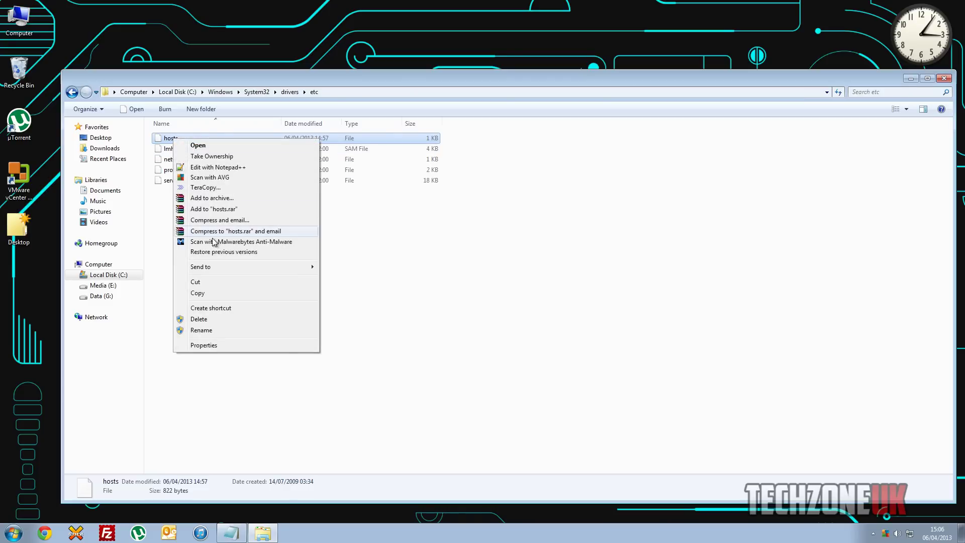
{"action": "left_click", "coordinate": [220, 293]}
{"action": "left_click_drag", "start_coordinate": [212, 76], "coordinate": [377, 92]}
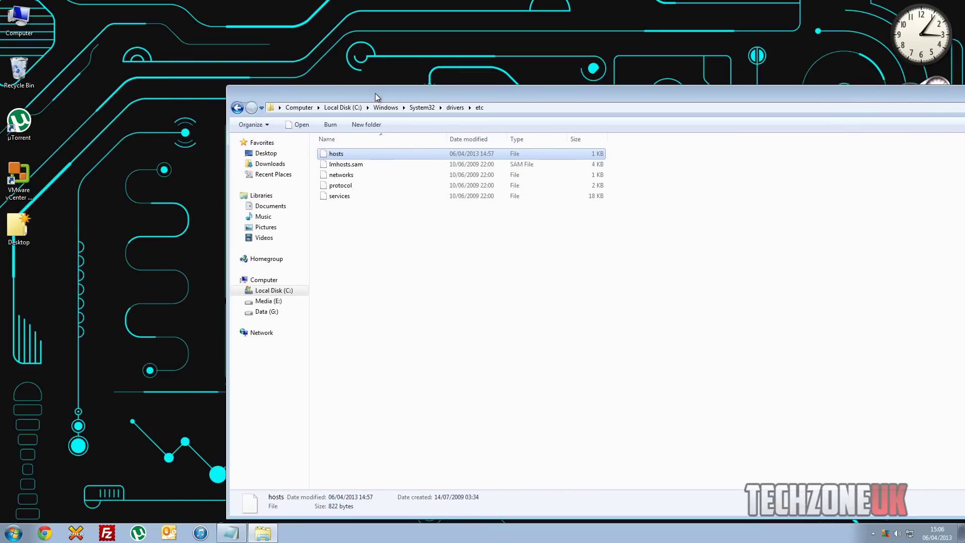
{"action": "right_click", "coordinate": [107, 113]}
{"action": "left_click", "coordinate": [134, 172]}
{"action": "left_click", "coordinate": [31, 281]}
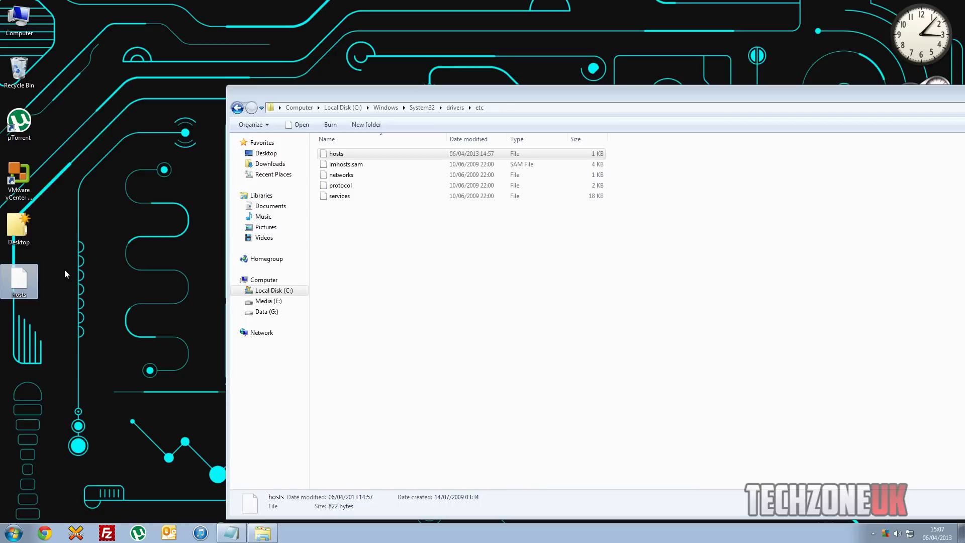
Open the desktop hosts copy in Notepad, then close Notepad again.
{"action": "right_click", "coordinate": [22, 282]}
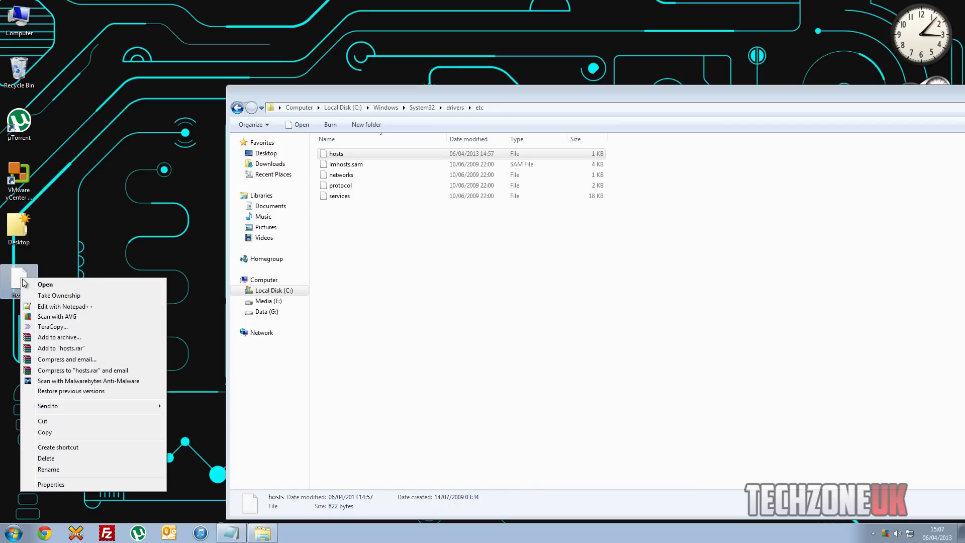
{"action": "left_click", "coordinate": [36, 287]}
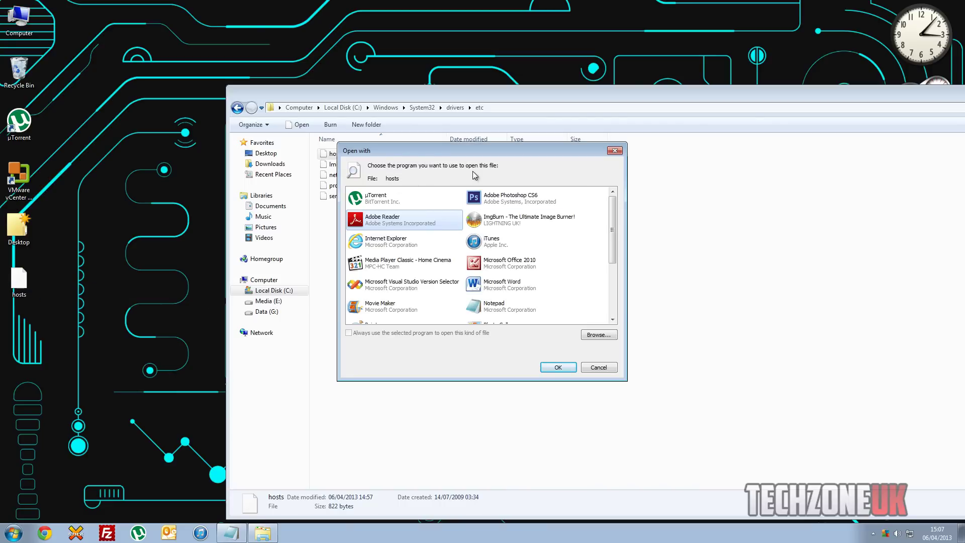
{"action": "left_click", "coordinate": [506, 309]}
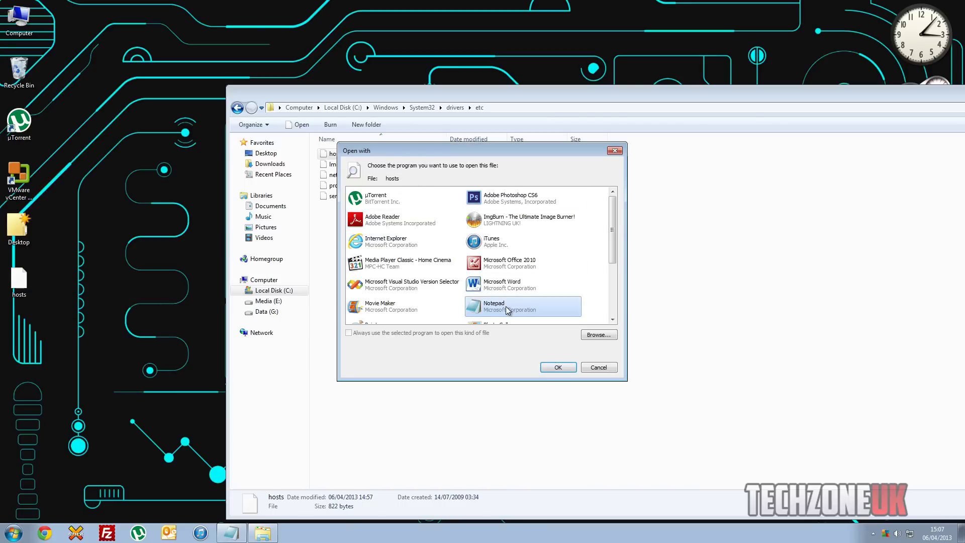
{"action": "left_click", "coordinate": [553, 370]}
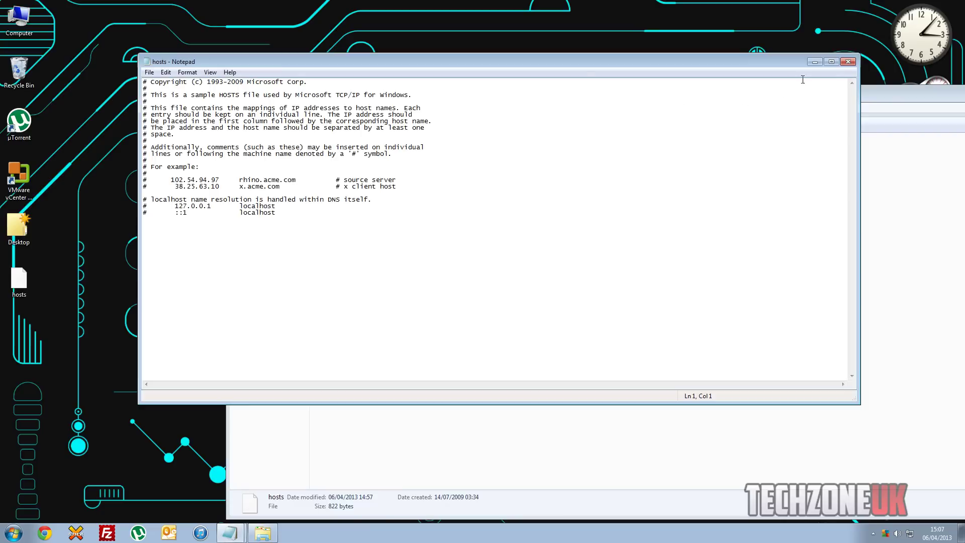
{"action": "left_click", "coordinate": [848, 61]}
Open the desktop hosts copy with Edit with Notepad++.
{"action": "left_click", "coordinate": [25, 284]}
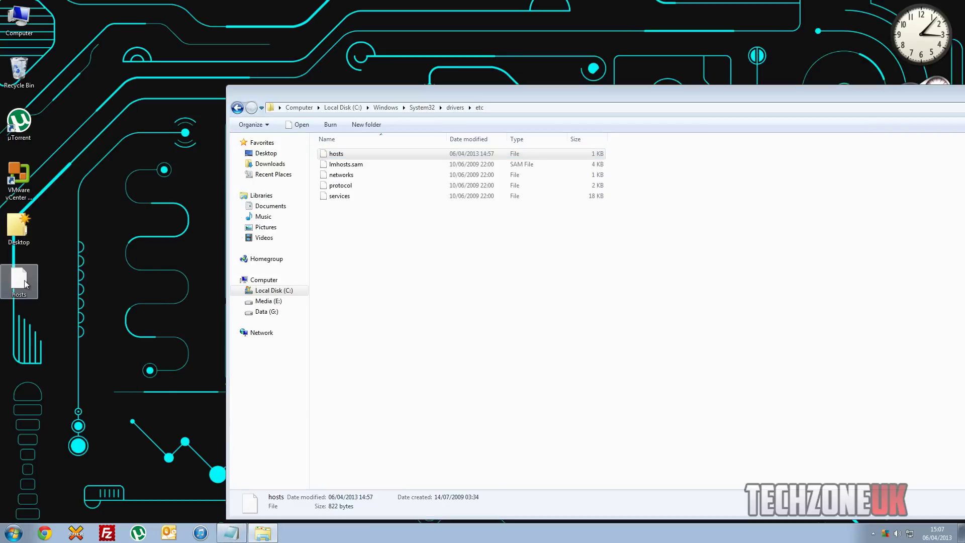
{"action": "right_click", "coordinate": [26, 284]}
{"action": "left_click", "coordinate": [88, 309]}
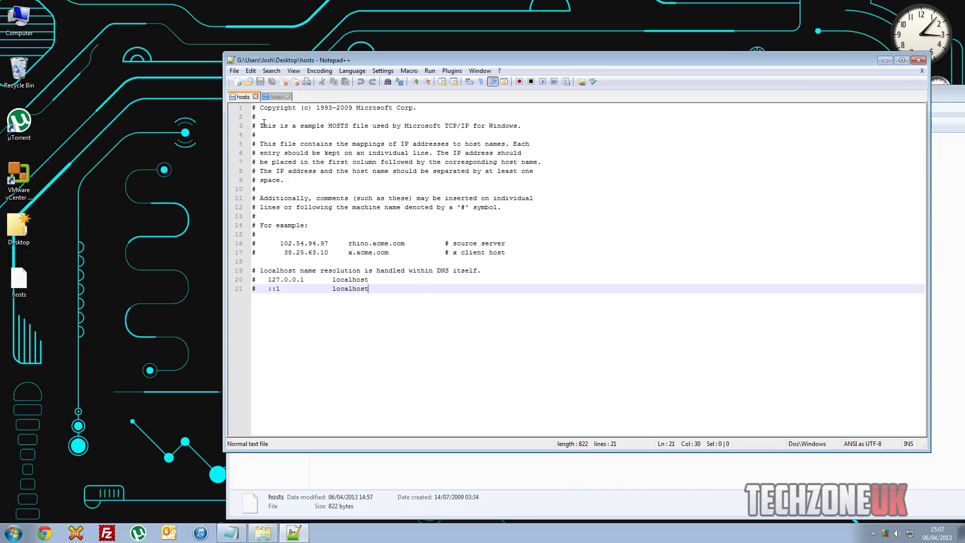
{"action": "left_click_drag", "start_coordinate": [261, 126], "coordinate": [421, 126]}
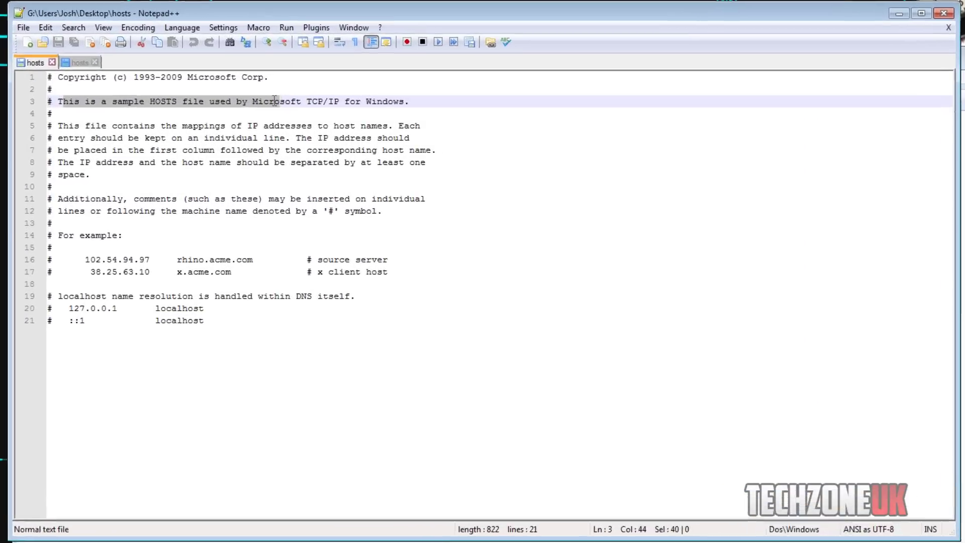
{"action": "left_click_drag", "start_coordinate": [275, 100], "coordinate": [340, 102]}
{"action": "left_click", "coordinate": [339, 101]}
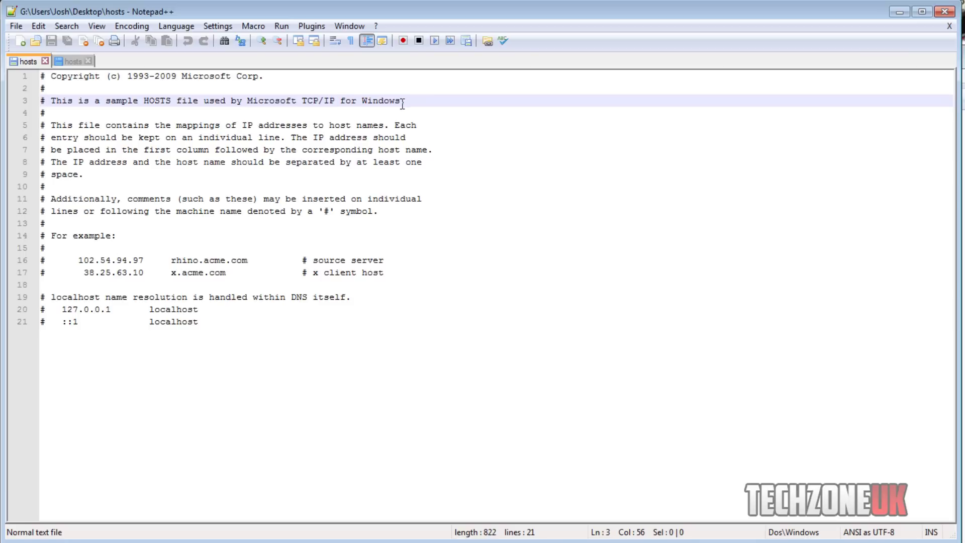
{"action": "left_click_drag", "start_coordinate": [51, 125], "coordinate": [418, 126]}
{"action": "left_click_drag", "start_coordinate": [242, 125], "coordinate": [389, 128]}
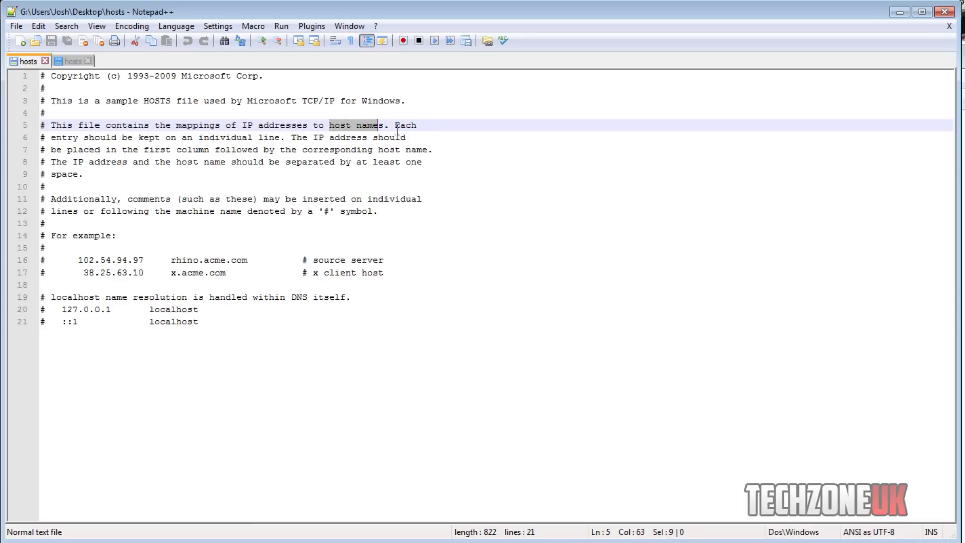
{"action": "left_click_drag", "start_coordinate": [144, 139], "coordinate": [272, 138]}
{"action": "left_click_drag", "start_coordinate": [308, 138], "coordinate": [362, 138]}
{"action": "left_click_drag", "start_coordinate": [145, 150], "coordinate": [396, 147]}
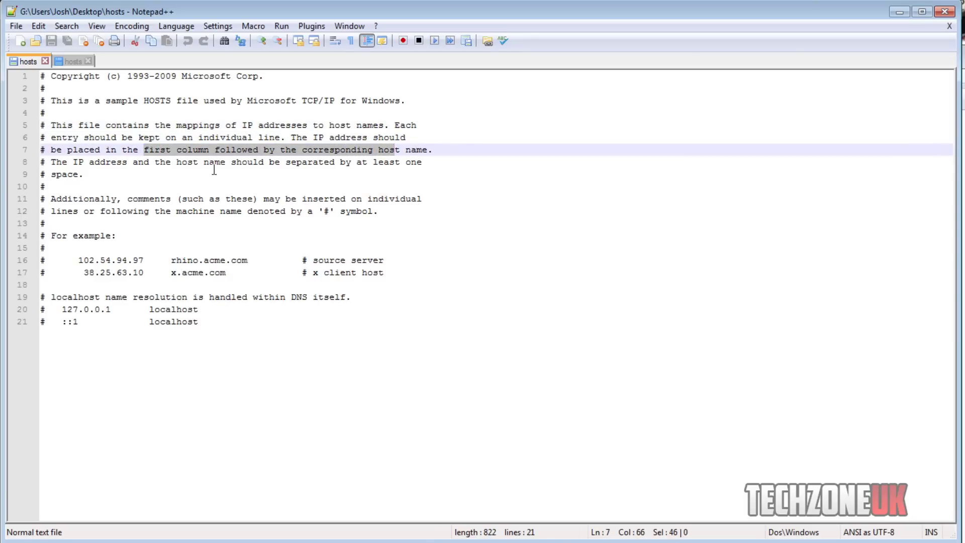
{"action": "left_click_drag", "start_coordinate": [116, 162], "coordinate": [403, 165]}
{"action": "left_click", "coordinate": [396, 174]}
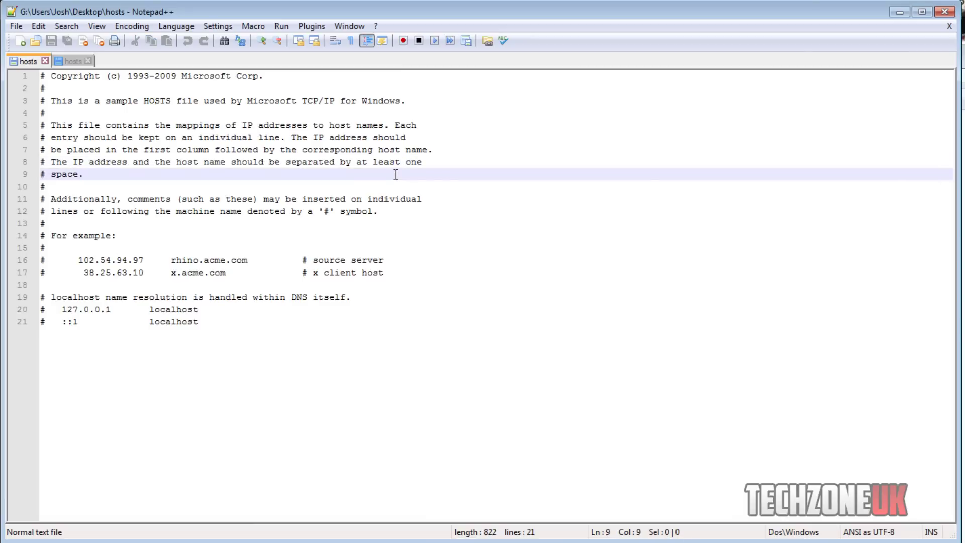
{"action": "left_click", "coordinate": [332, 362]}
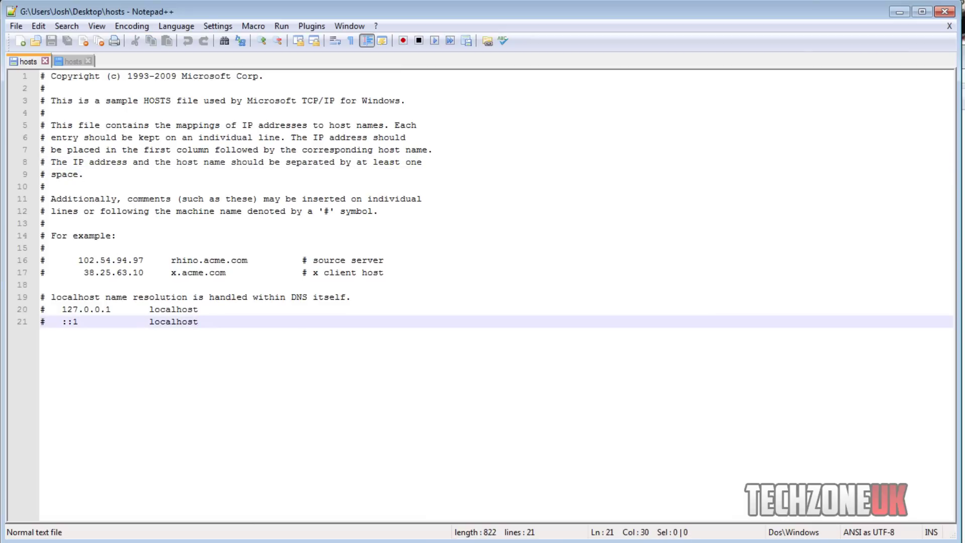
{"action": "left_click_drag", "start_coordinate": [78, 259], "coordinate": [150, 261]}
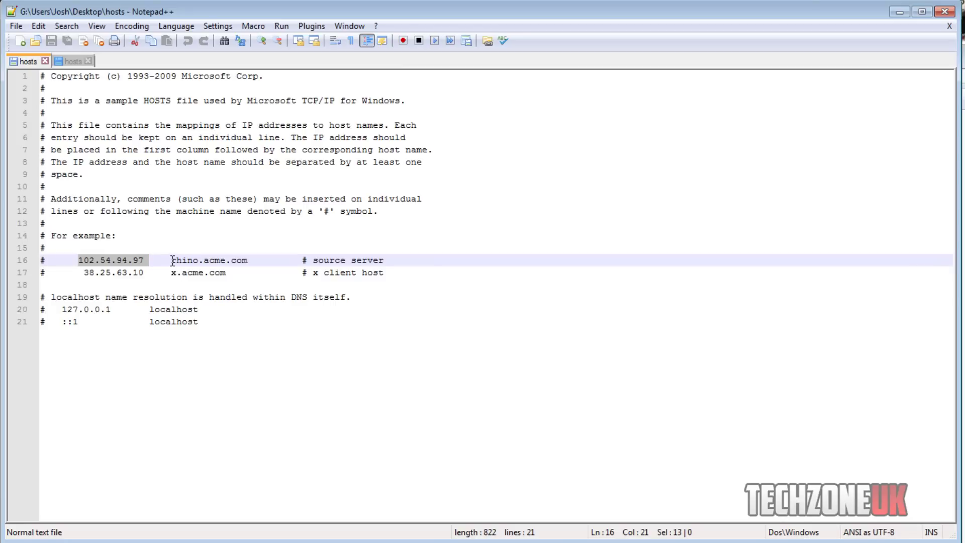
{"action": "left_click_drag", "start_coordinate": [50, 260], "coordinate": [37, 261]}
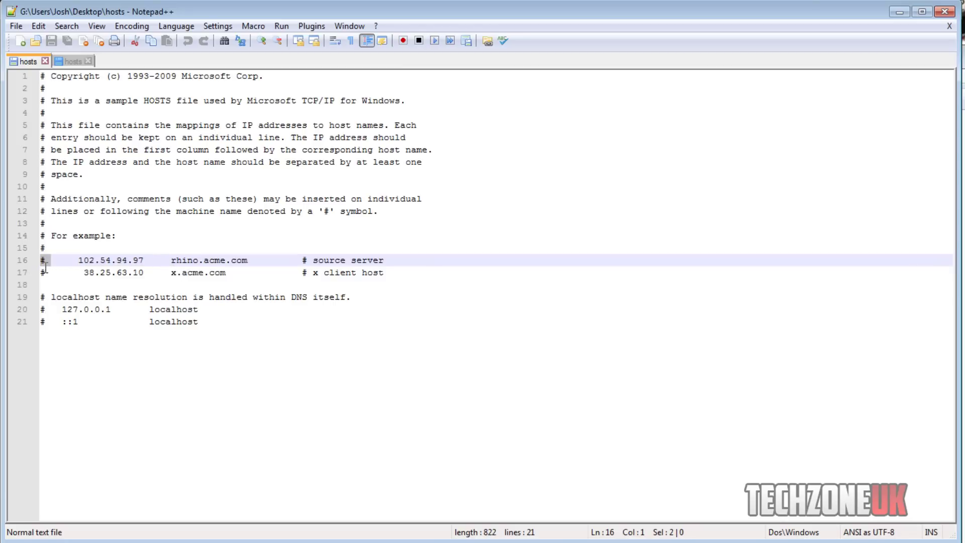
{"action": "left_click", "coordinate": [45, 261]}
{"action": "left_click_drag", "start_coordinate": [79, 260], "coordinate": [248, 261]}
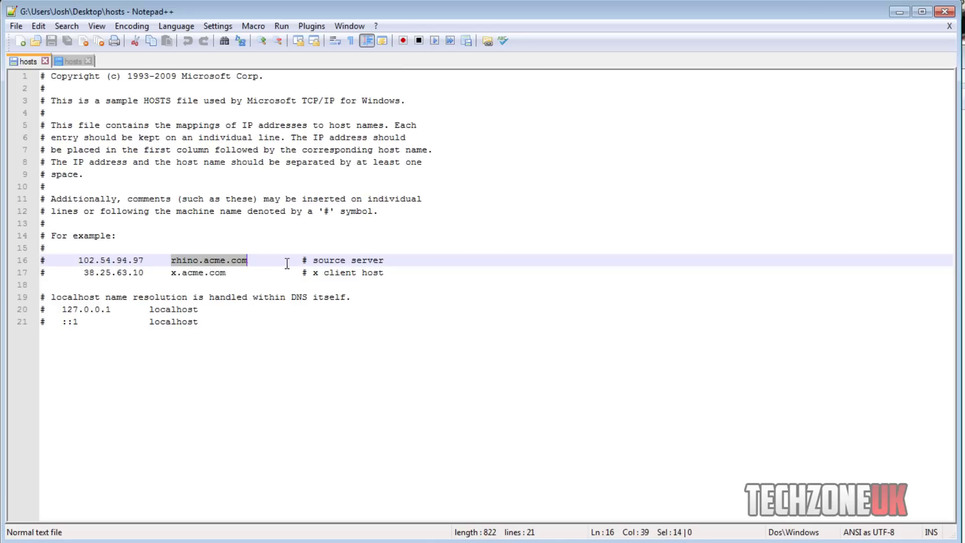
{"action": "left_click_drag", "start_coordinate": [303, 260], "coordinate": [388, 261]}
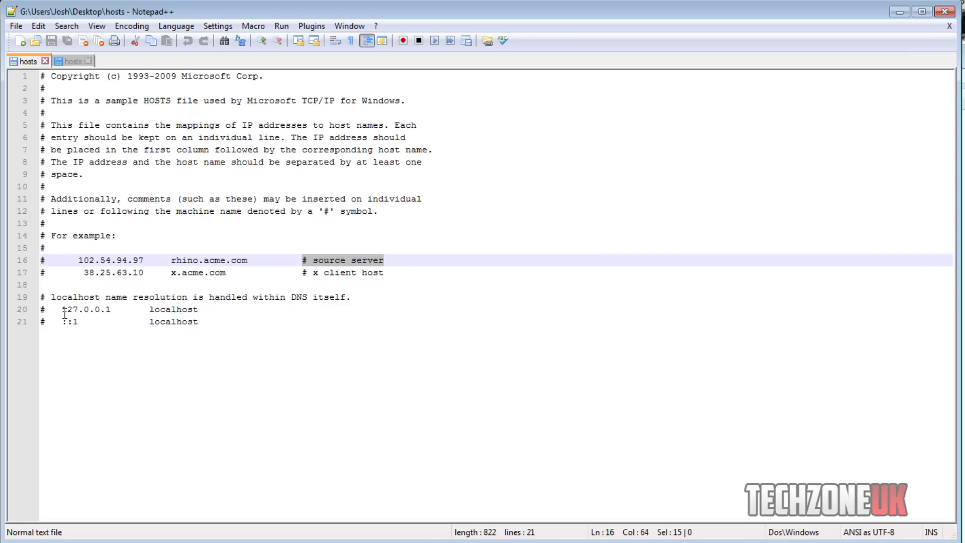
{"action": "left_click_drag", "start_coordinate": [62, 309], "coordinate": [111, 309]}
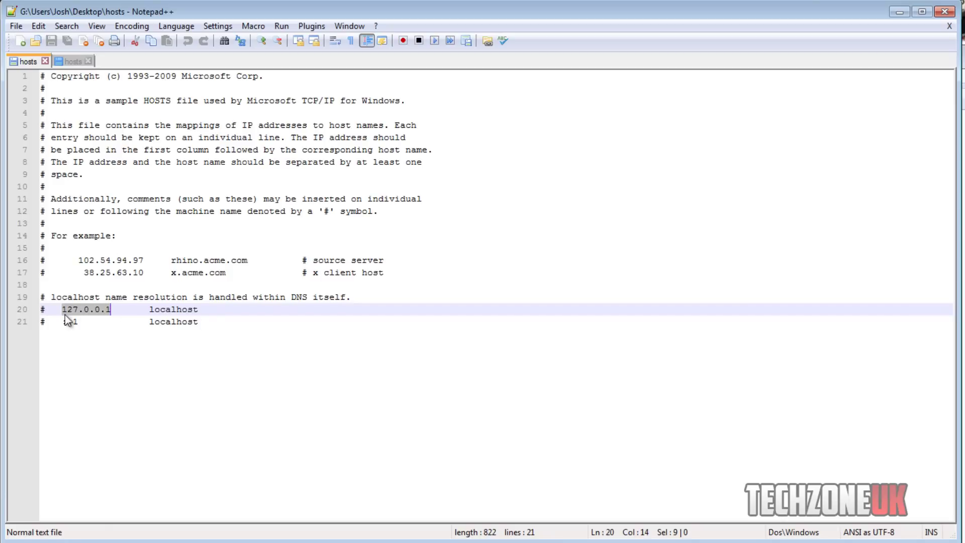
{"action": "left_click", "coordinate": [80, 311]}
{"action": "left_click_drag", "start_coordinate": [61, 309], "coordinate": [113, 309]}
{"action": "left_click", "coordinate": [111, 309]}
{"action": "left_click_drag", "start_coordinate": [111, 310], "coordinate": [63, 309]}
{"action": "triple_click", "coordinate": [63, 312]}
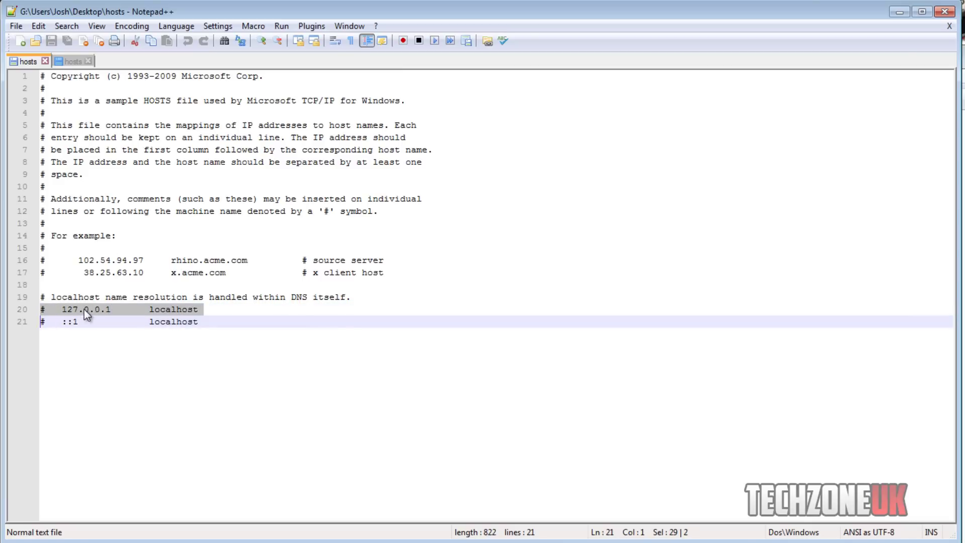
{"action": "left_click", "coordinate": [110, 309]}
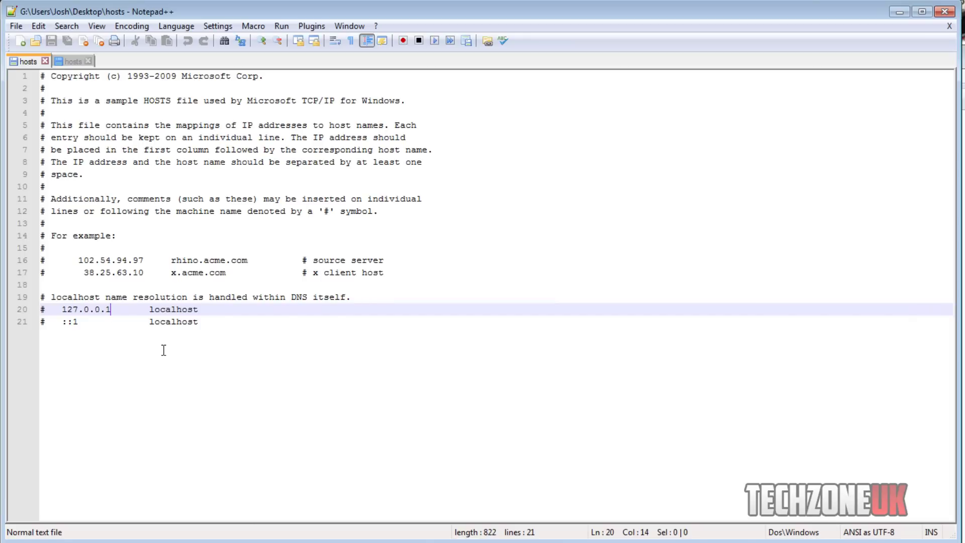
{"action": "left_click_drag", "start_coordinate": [149, 309], "coordinate": [198, 310]}
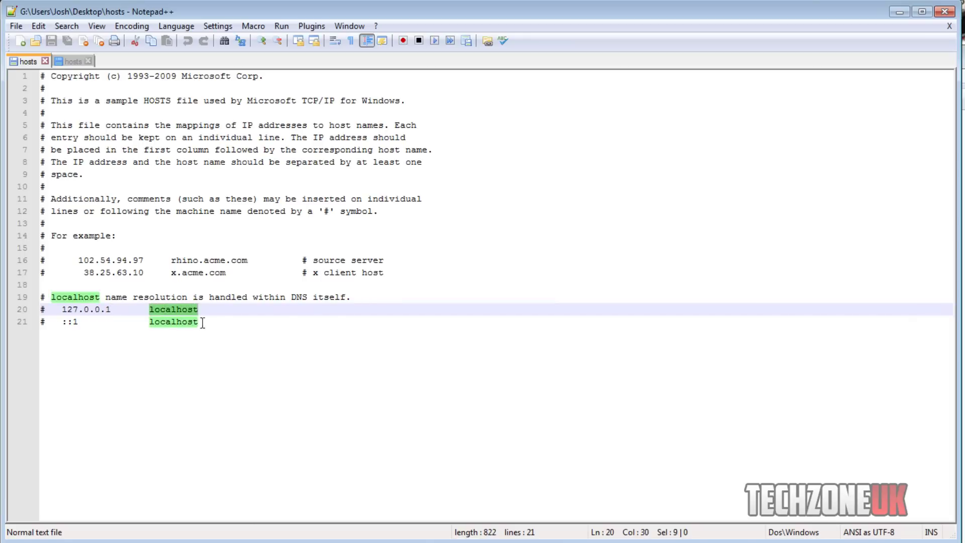
{"action": "left_click", "coordinate": [201, 310]}
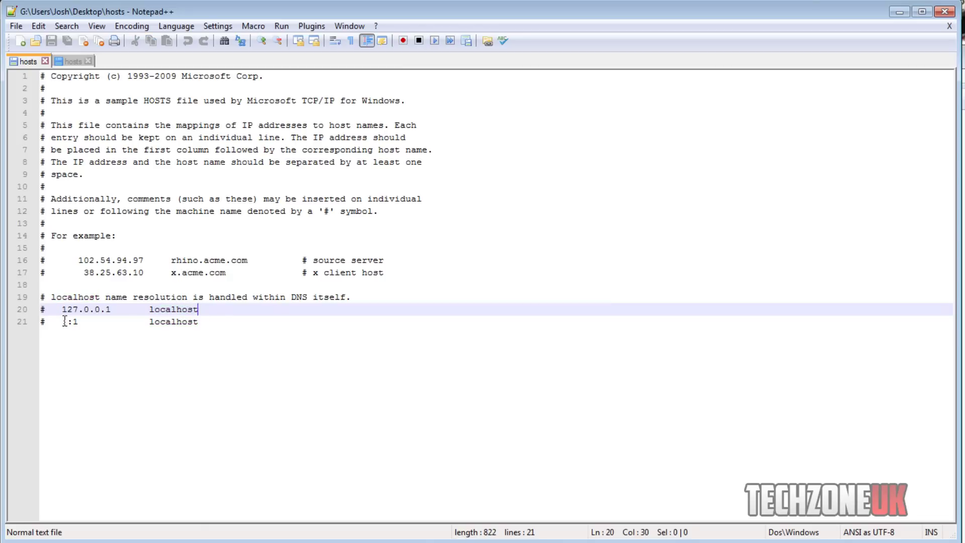
{"action": "left_click_drag", "start_coordinate": [64, 321], "coordinate": [84, 325]}
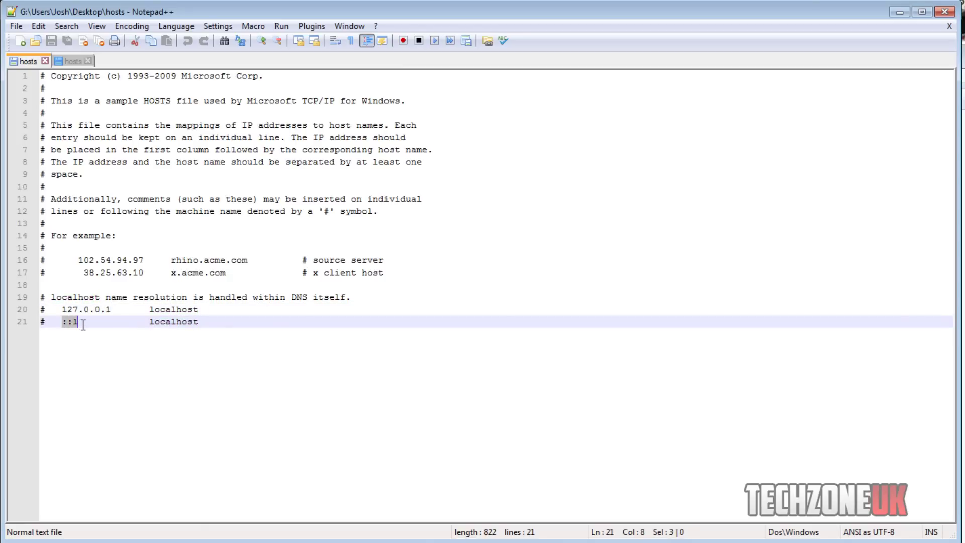
{"action": "left_click", "coordinate": [84, 323]}
Start a new line 22 and copy the IP 173.194.34.164 from the tracert note.
{"action": "key", "text": "End"}
{"action": "key", "text": "Return"}
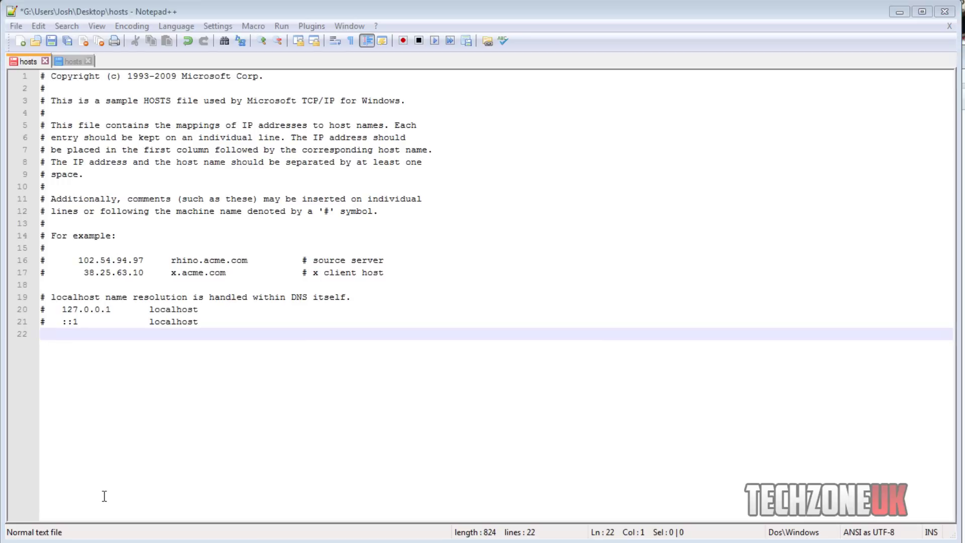
{"action": "left_click_drag", "start_coordinate": [63, 18], "coordinate": [208, 327]}
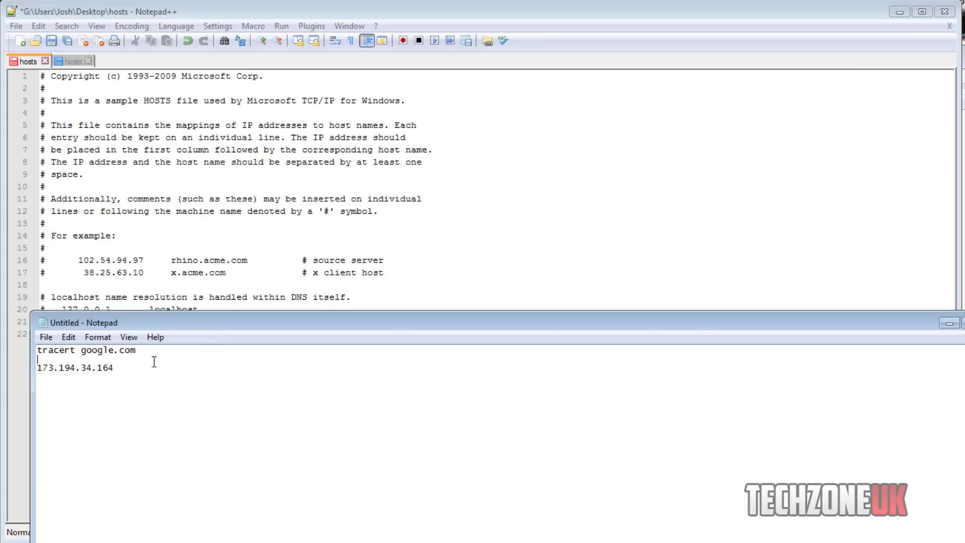
{"action": "left_click_drag", "start_coordinate": [122, 369], "coordinate": [76, 366]}
{"action": "left_click", "coordinate": [42, 369]}
{"action": "left_click", "coordinate": [122, 365]}
{"action": "key", "text": "shift+Home"}
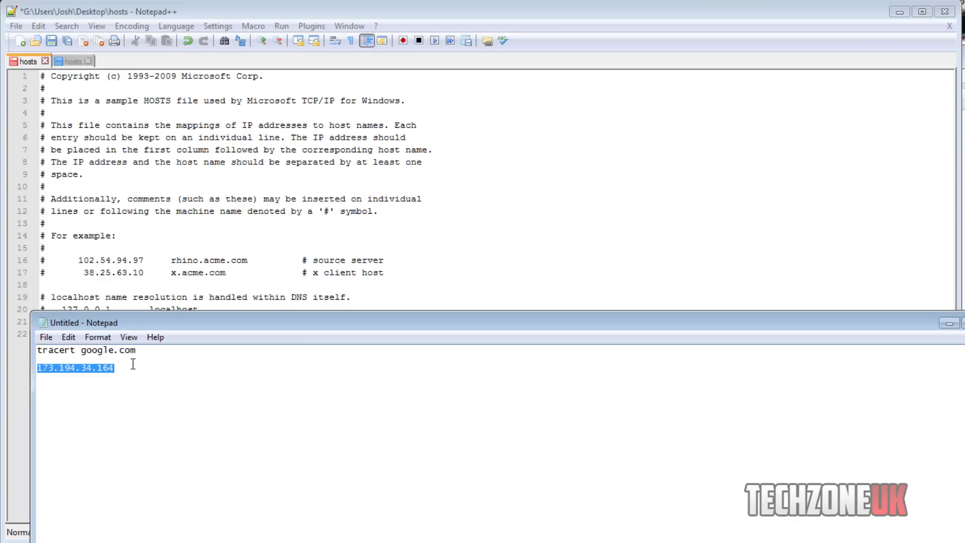
{"action": "left_click_drag", "start_coordinate": [128, 322], "coordinate": [174, 376]}
{"action": "right_click", "coordinate": [132, 421]}
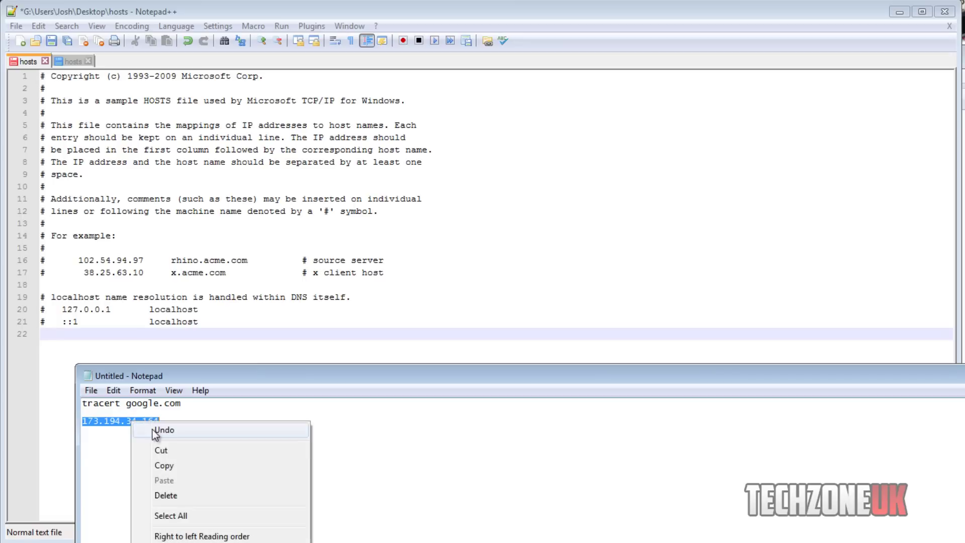
{"action": "left_click", "coordinate": [150, 467]}
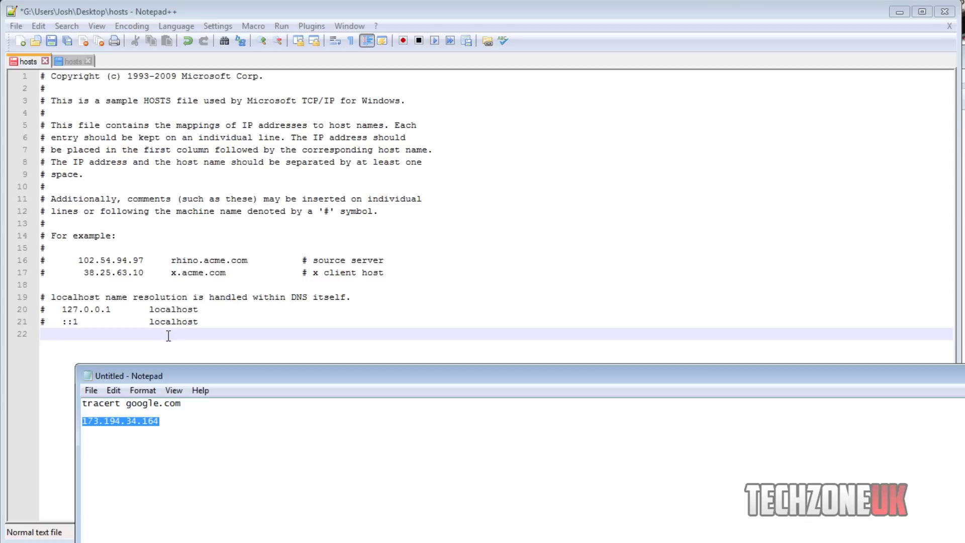
Paste 173.194.34.164 onto line 22 of hosts and copy it again.
{"action": "left_click", "coordinate": [110, 340]}
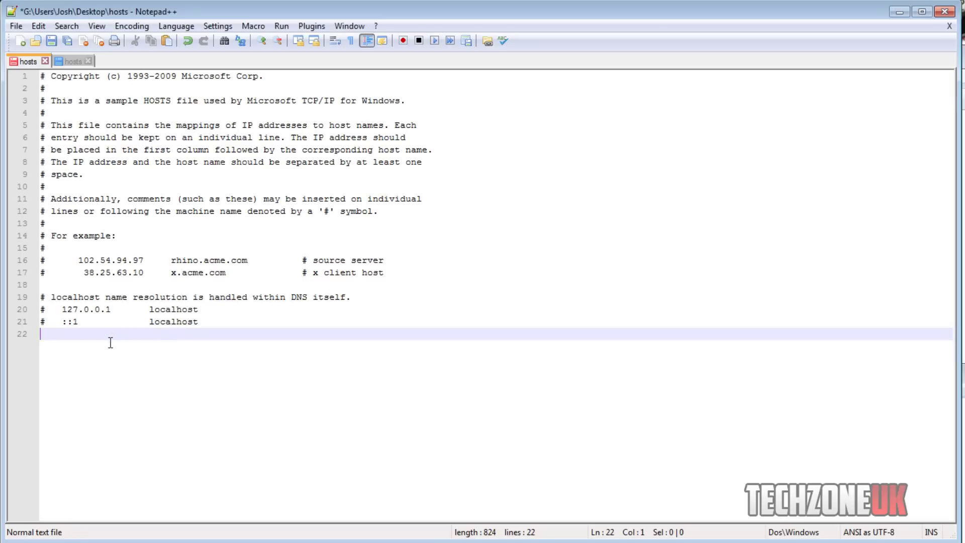
{"action": "right_click", "coordinate": [66, 341]}
{"action": "left_click", "coordinate": [118, 375]}
{"action": "triple_click", "coordinate": [53, 337]}
{"action": "left_click", "coordinate": [53, 336]}
{"action": "left_click_drag", "start_coordinate": [40, 335], "coordinate": [109, 334]}
{"action": "right_click", "coordinate": [109, 333]}
{"action": "left_click", "coordinate": [125, 356]}
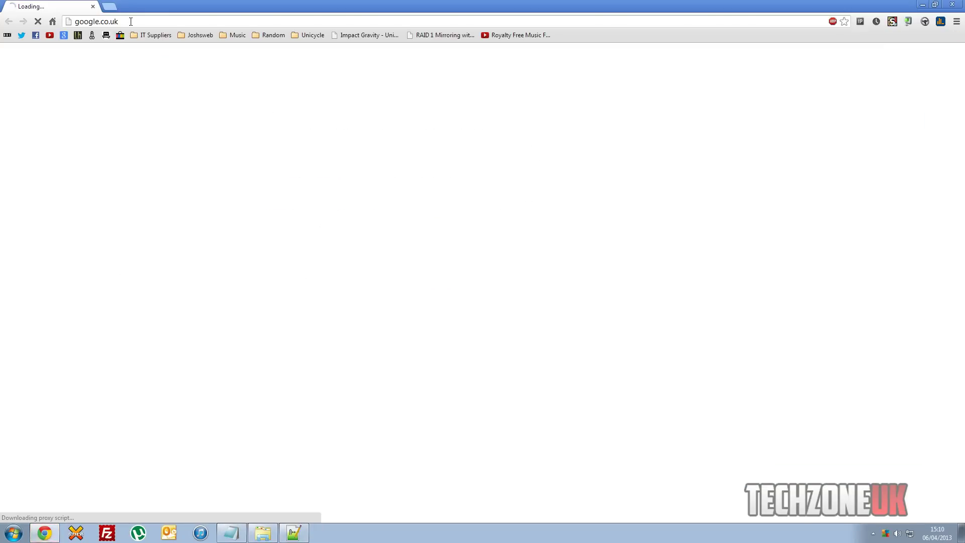
Load Google in Chrome from 173.194.34.164 in the address bar, then minimise Chrome.
{"action": "left_click", "coordinate": [128, 21]}
{"action": "right_click", "coordinate": [127, 22]}
{"action": "left_click", "coordinate": [156, 68]}
{"action": "right_click", "coordinate": [134, 16]}
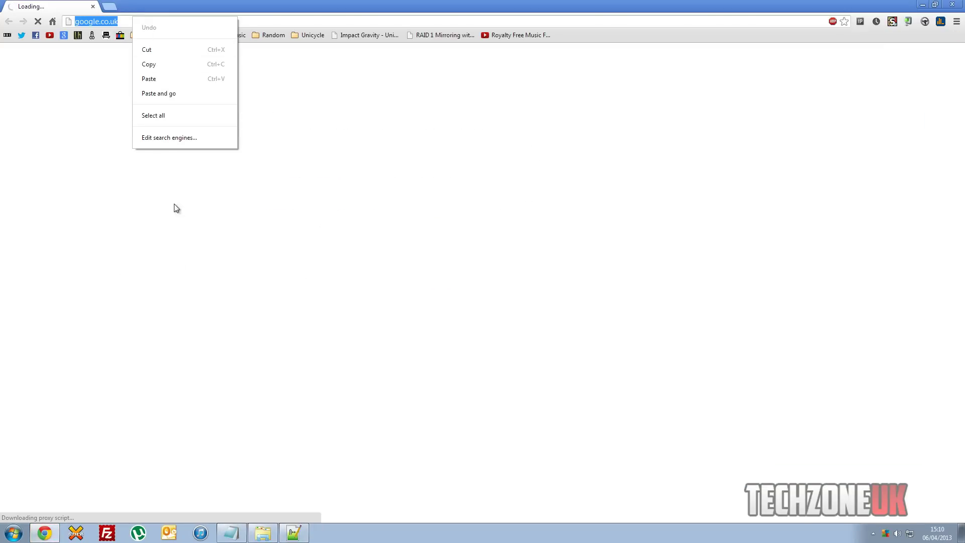
{"action": "left_click", "coordinate": [245, 528]}
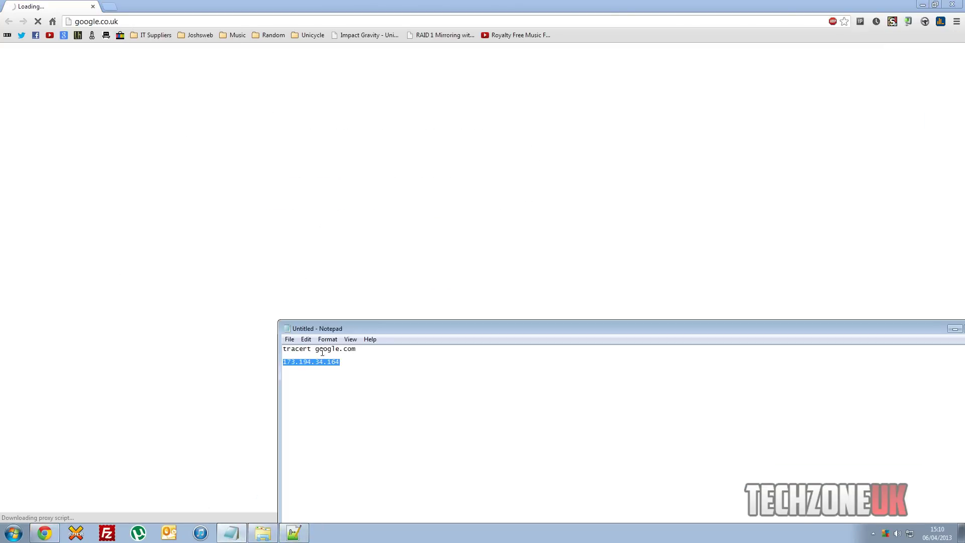
{"action": "left_click", "coordinate": [145, 21]}
{"action": "key", "text": "ctrl+v"}
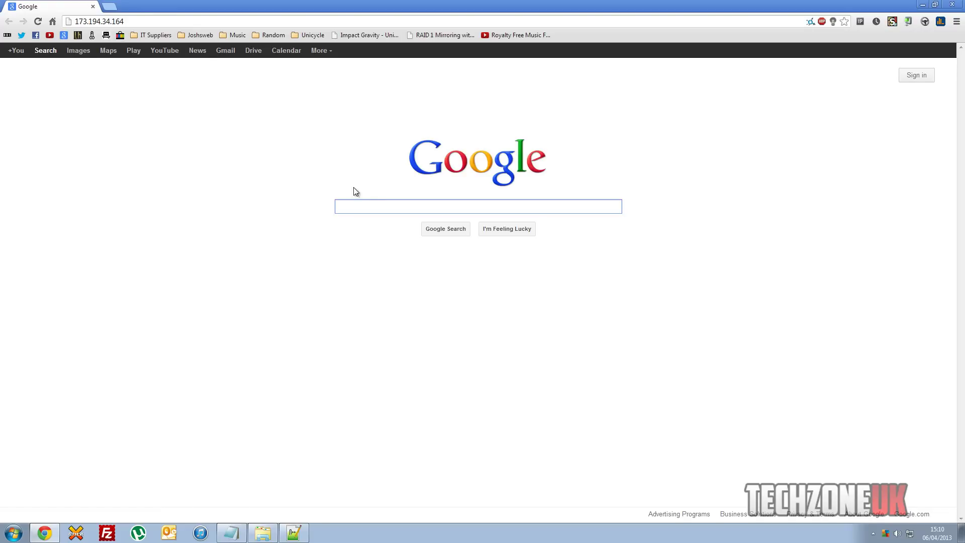
{"action": "left_click", "coordinate": [927, 7]}
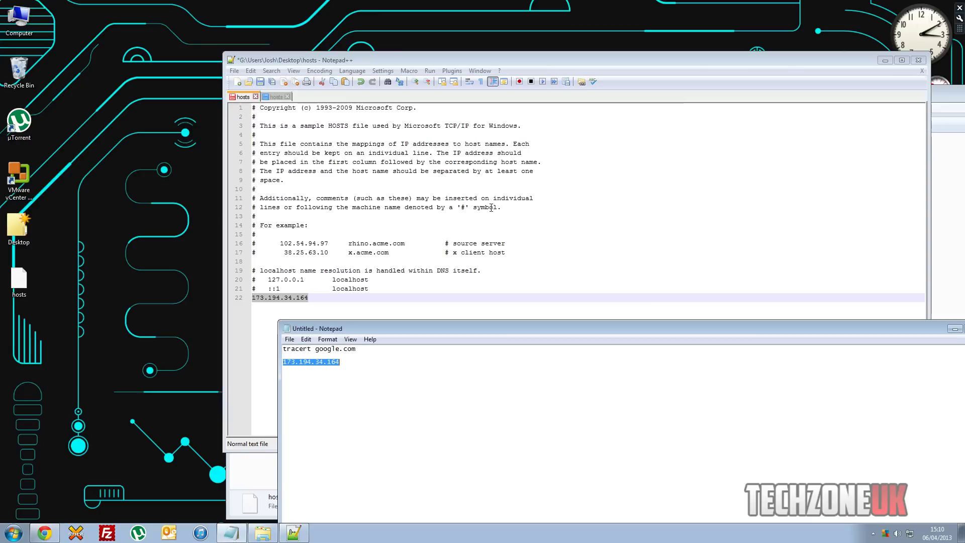
Append 'mygooglepage' after 173.194.34.164 on line 22, removing the stray '3'.
{"action": "left_click", "coordinate": [324, 298]}
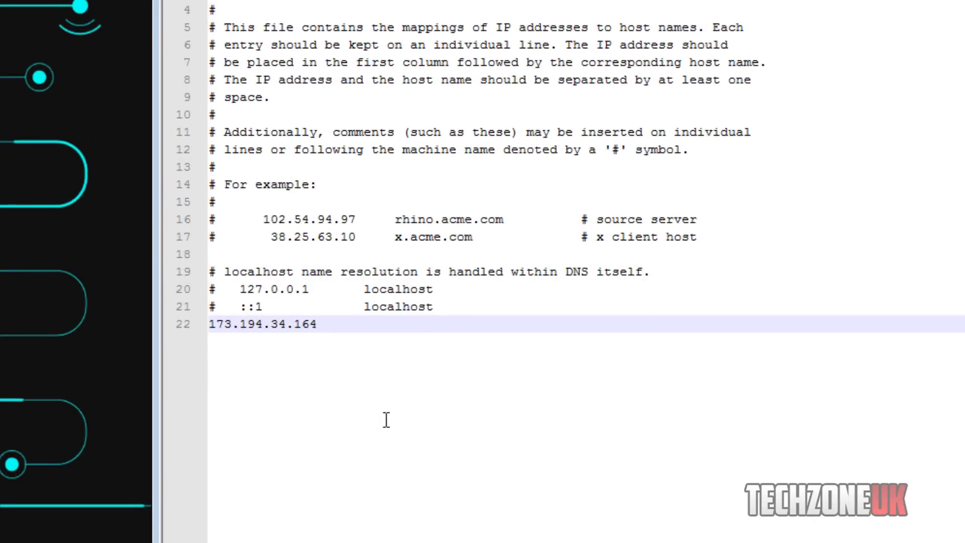
{"action": "left_click_drag", "start_coordinate": [311, 290], "coordinate": [363, 291]}
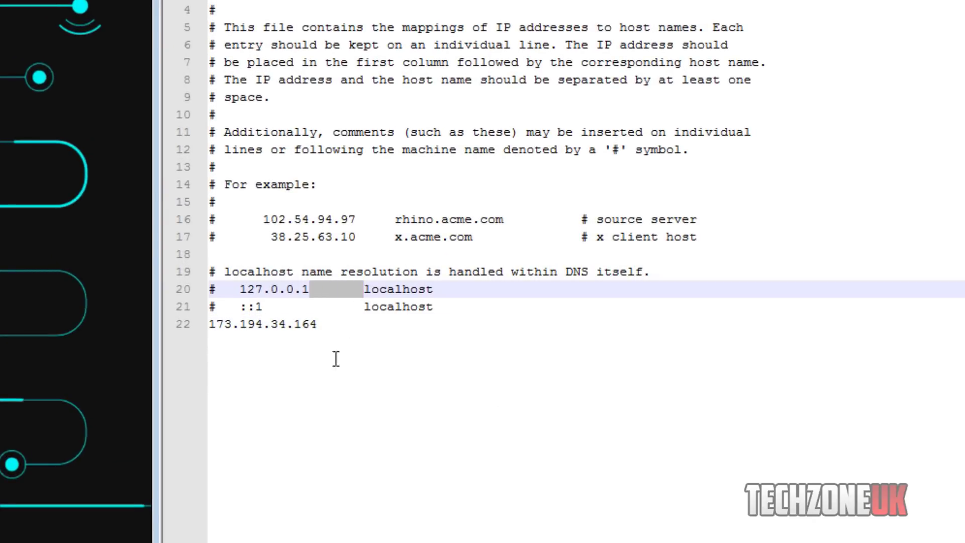
{"action": "left_click", "coordinate": [340, 326]}
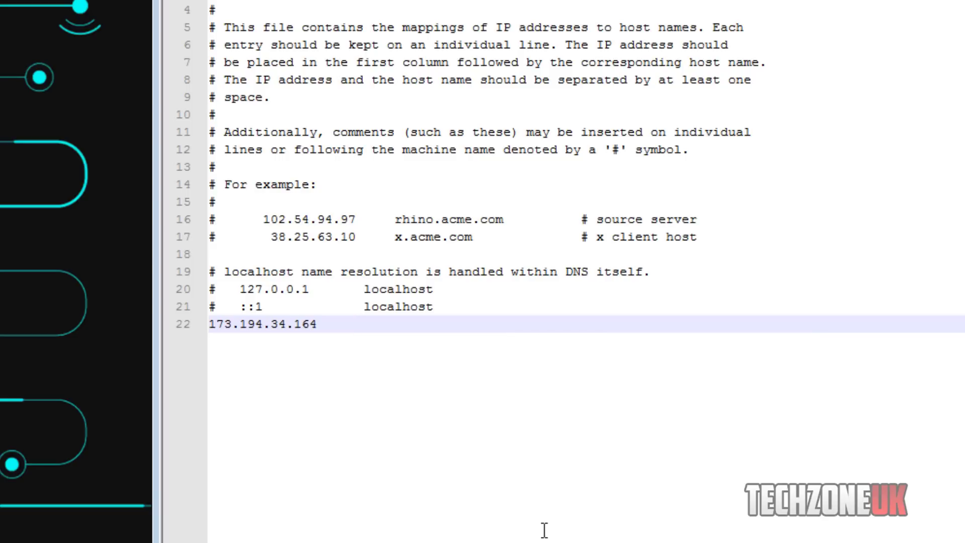
{"action": "type", "text": "mygooglepage3"}
{"action": "key", "text": "BackSpace"}
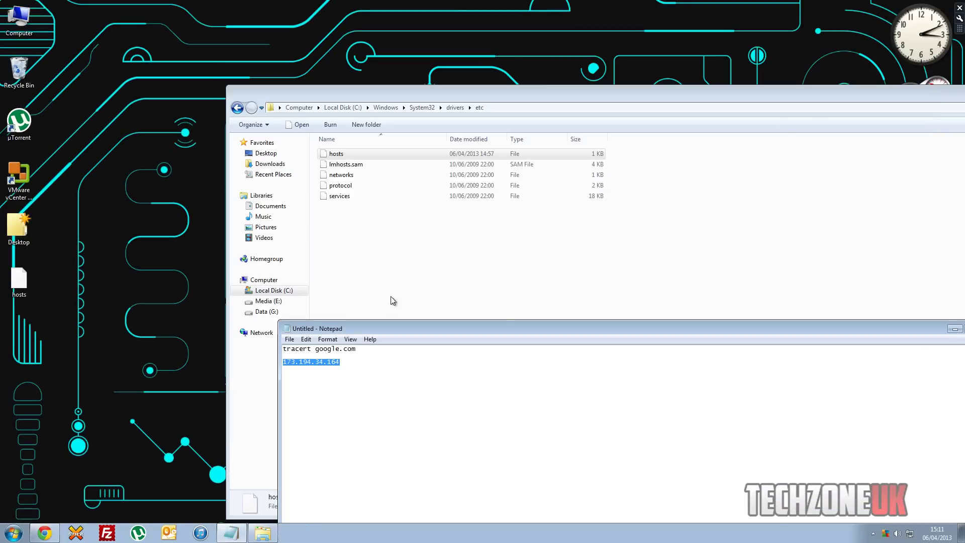
Drag the edited desktop hosts into the etc folder and overwrite the original.
{"action": "left_click", "coordinate": [955, 329]}
{"action": "left_click_drag", "start_coordinate": [19, 281], "coordinate": [397, 289]}
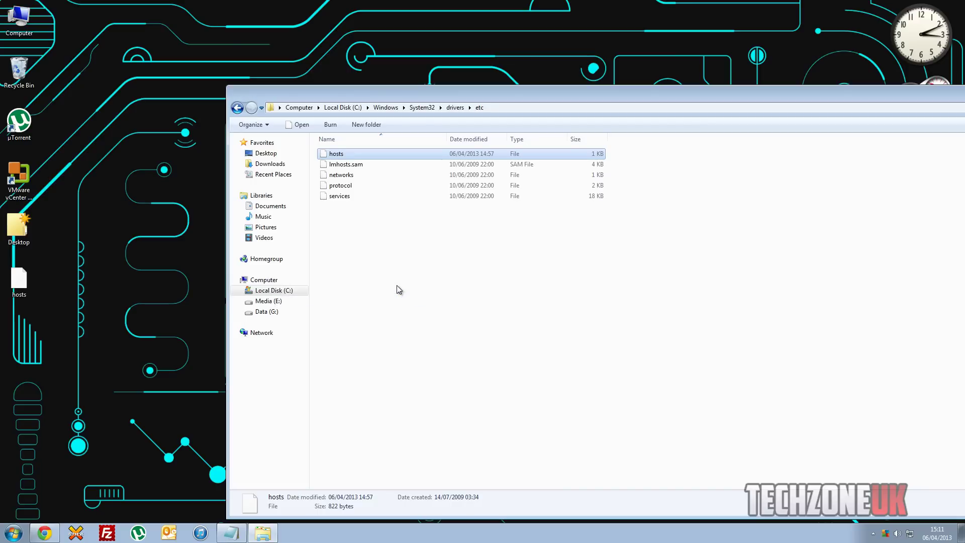
{"action": "left_click_drag", "start_coordinate": [398, 289], "coordinate": [397, 289]}
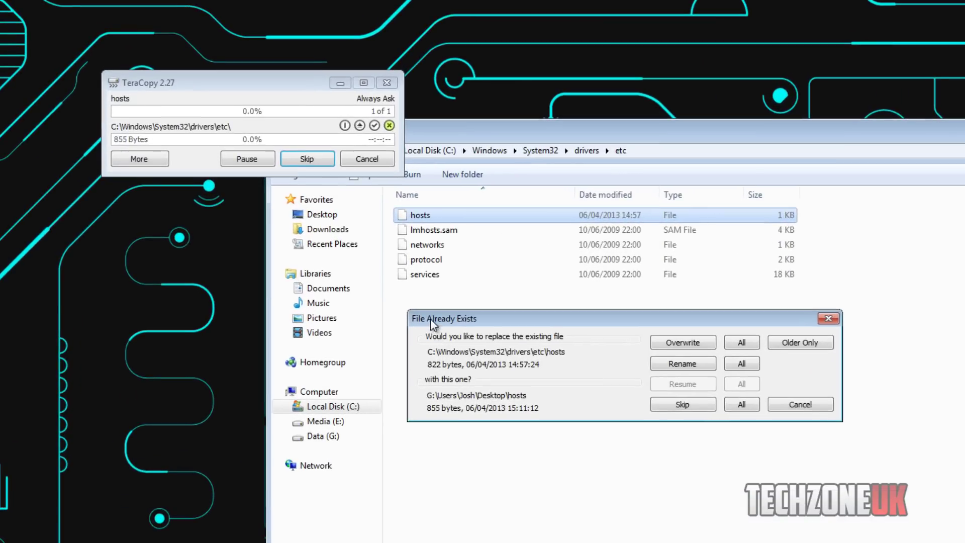
{"action": "left_click", "coordinate": [704, 342]}
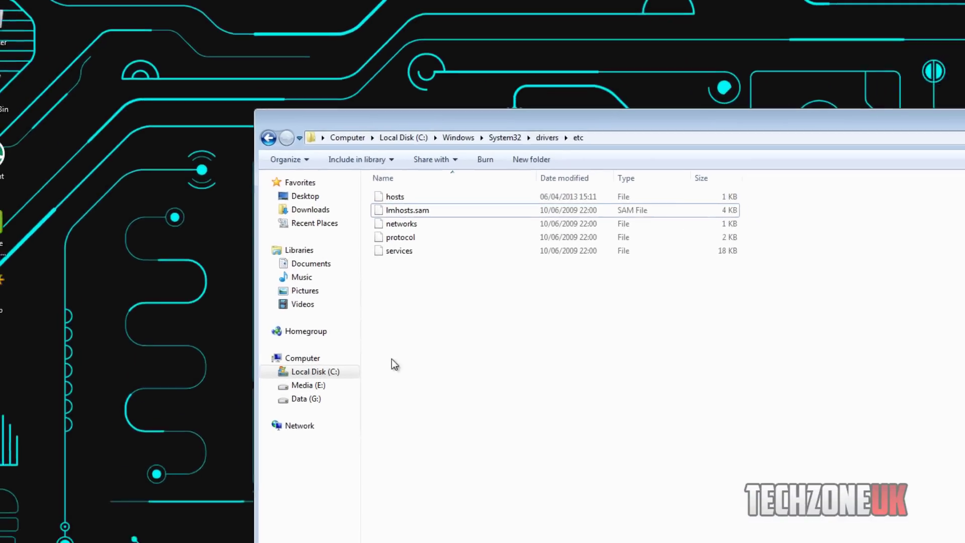
{"action": "left_click", "coordinate": [45, 533]}
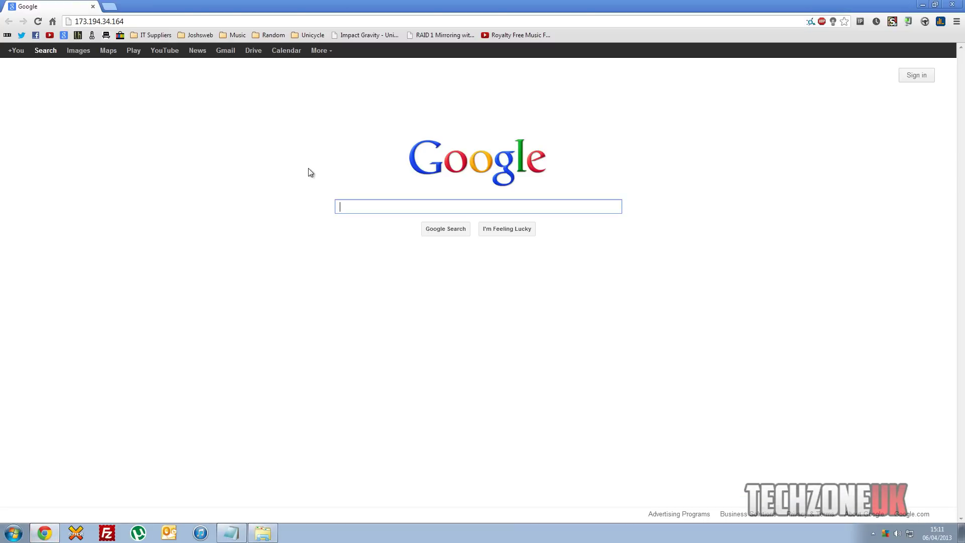
{"action": "left_click", "coordinate": [188, 21]}
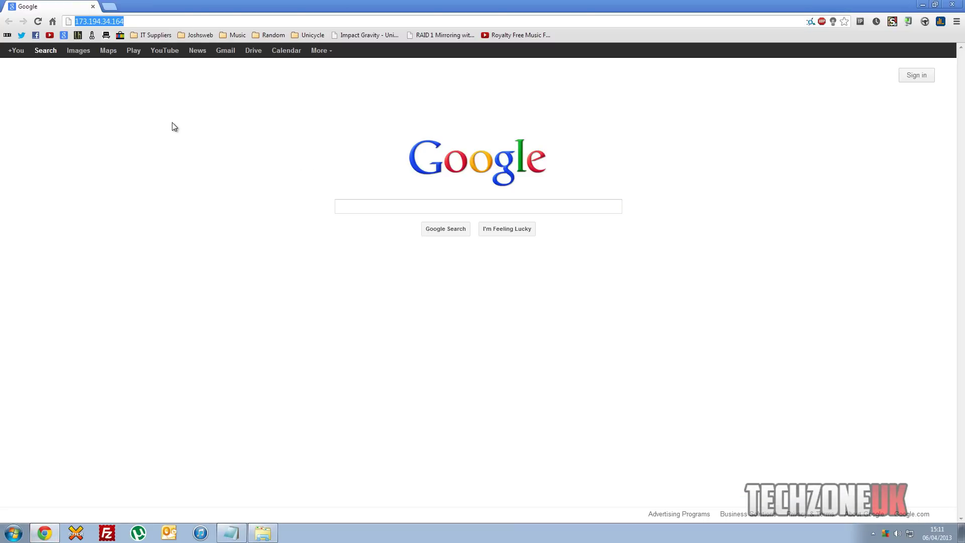
{"action": "type", "text": "http:"}
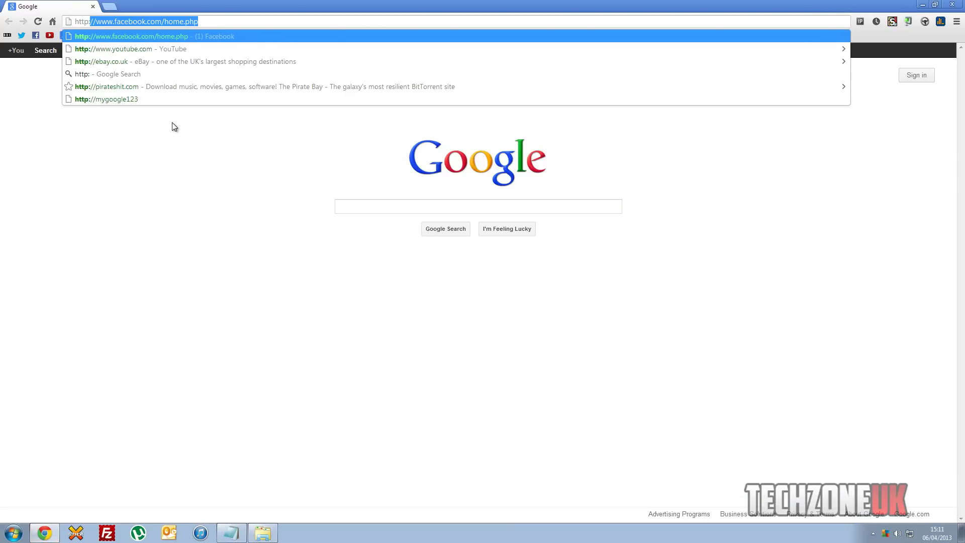
{"action": "type", "text": "//"}
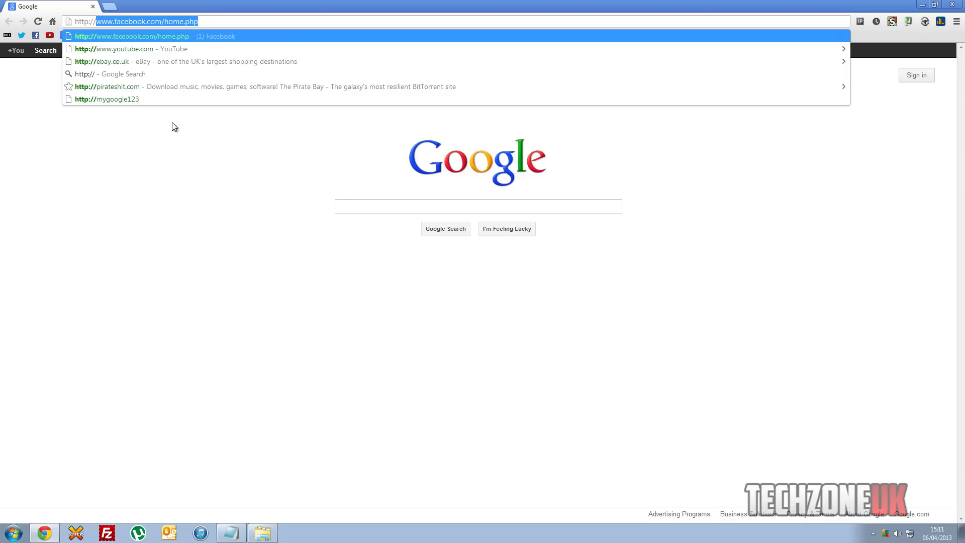
{"action": "type", "text": "mygoogle"}
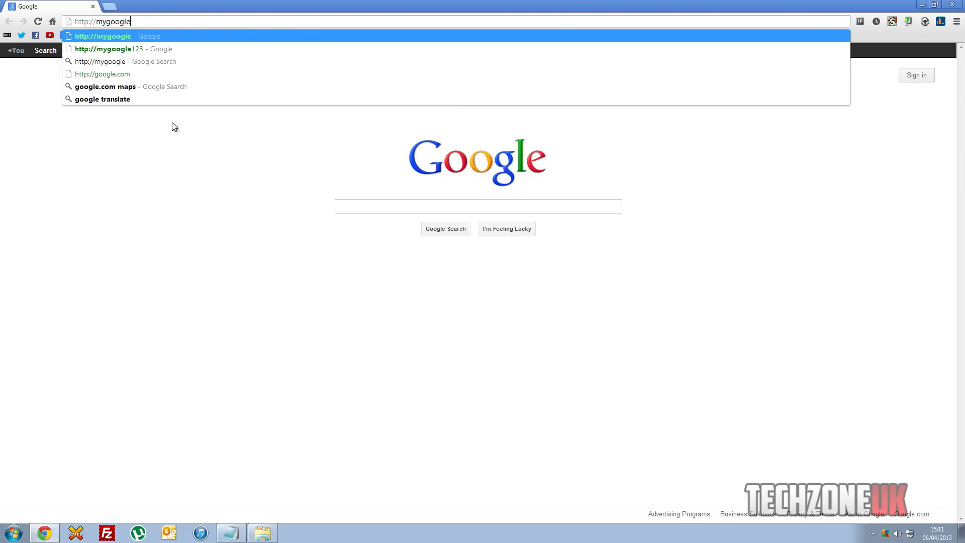
{"action": "type", "text": "page"}
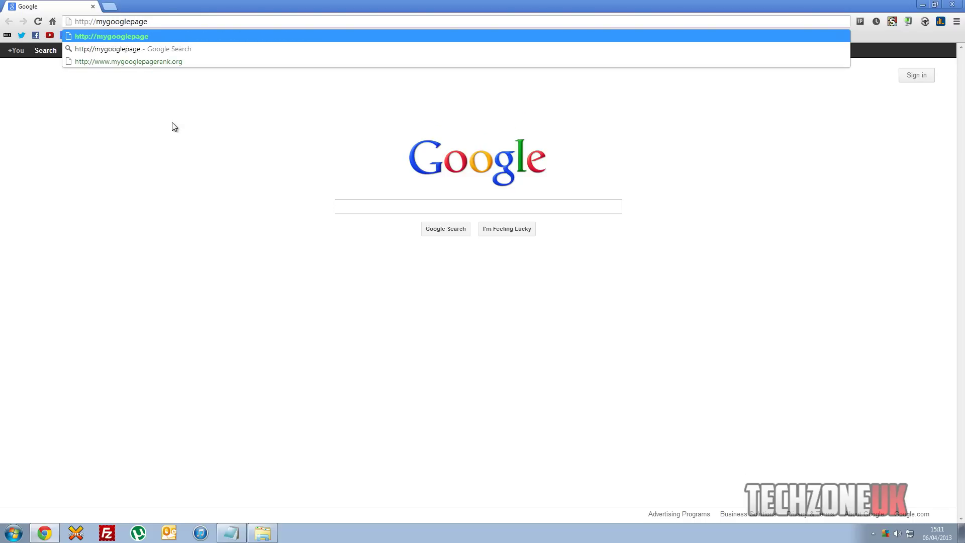
{"action": "key", "text": "Return"}
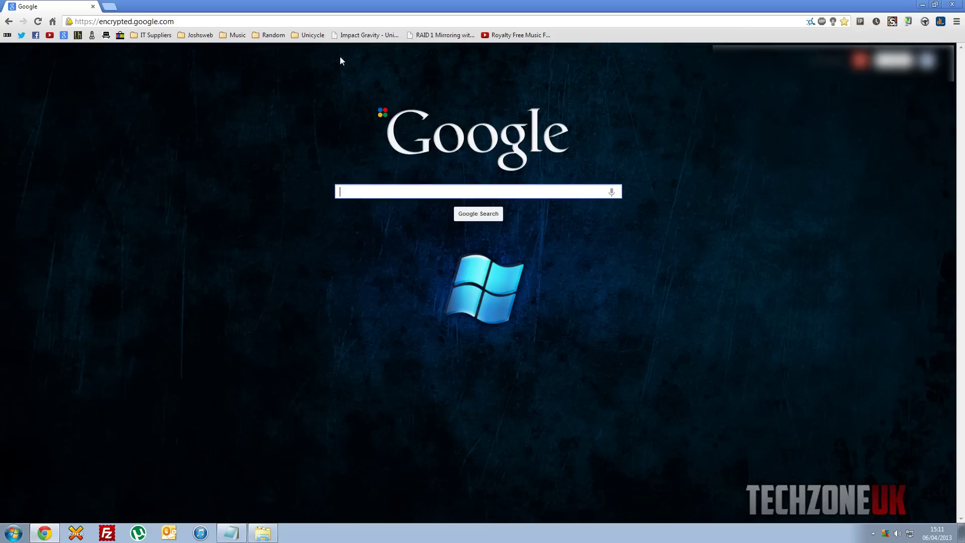
{"action": "left_click", "coordinate": [300, 25]}
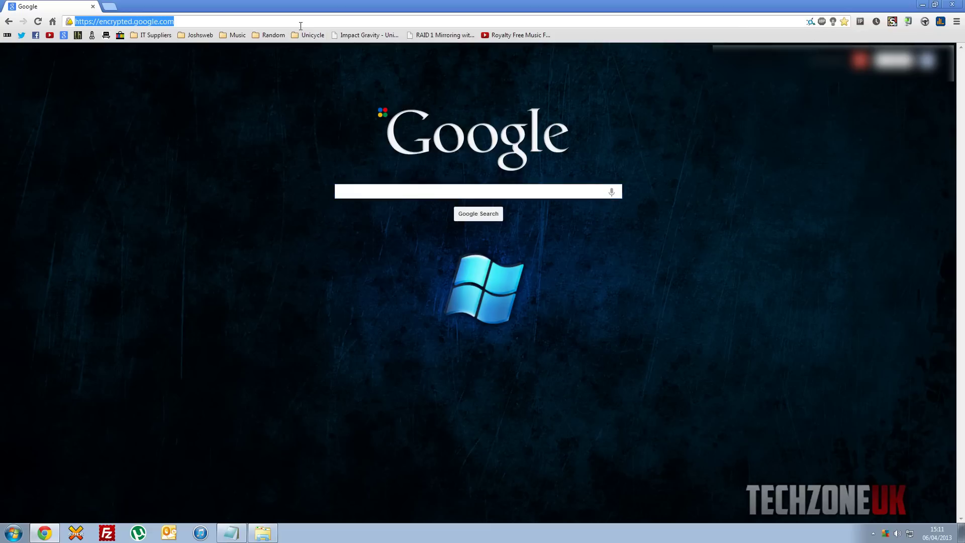
{"action": "type", "text": "http:/"}
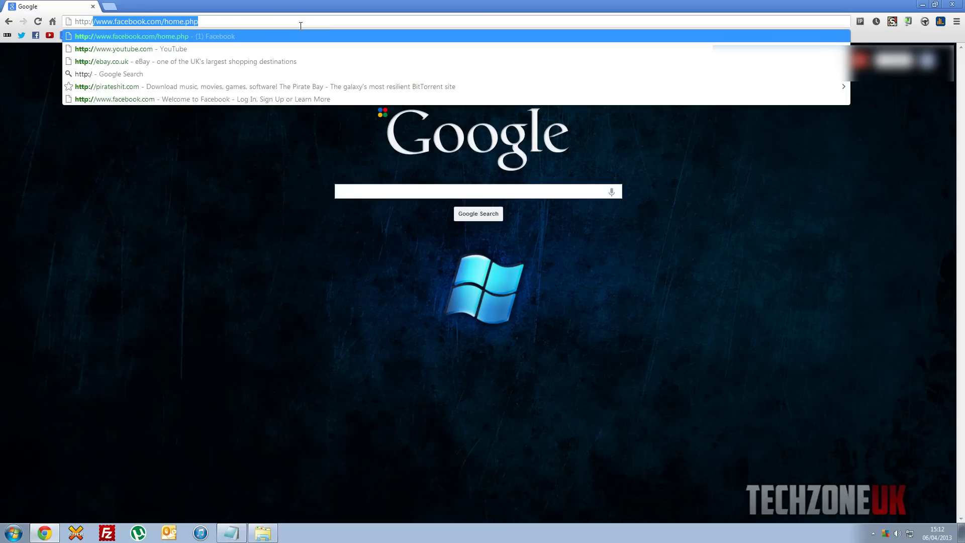
{"action": "type", "text": "/mygoogle"}
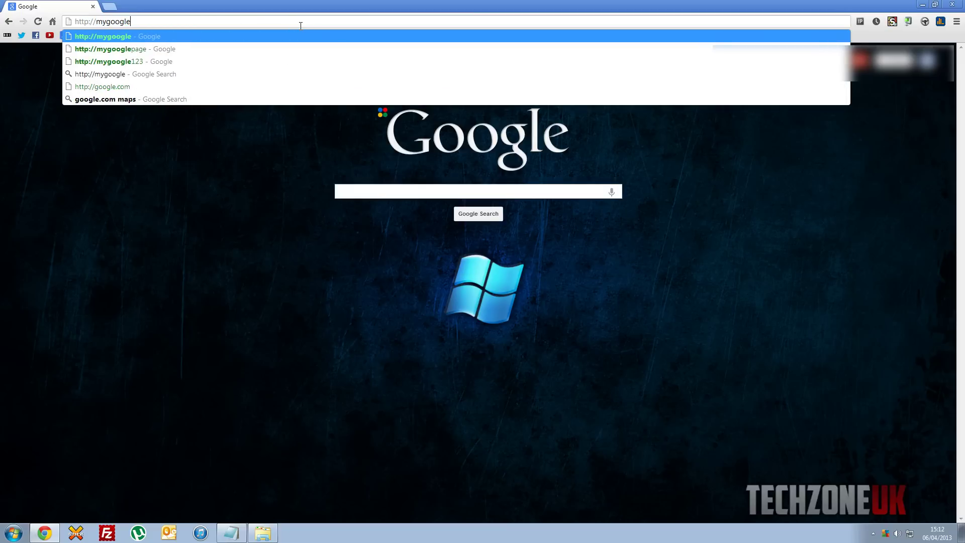
{"action": "type", "text": "page"}
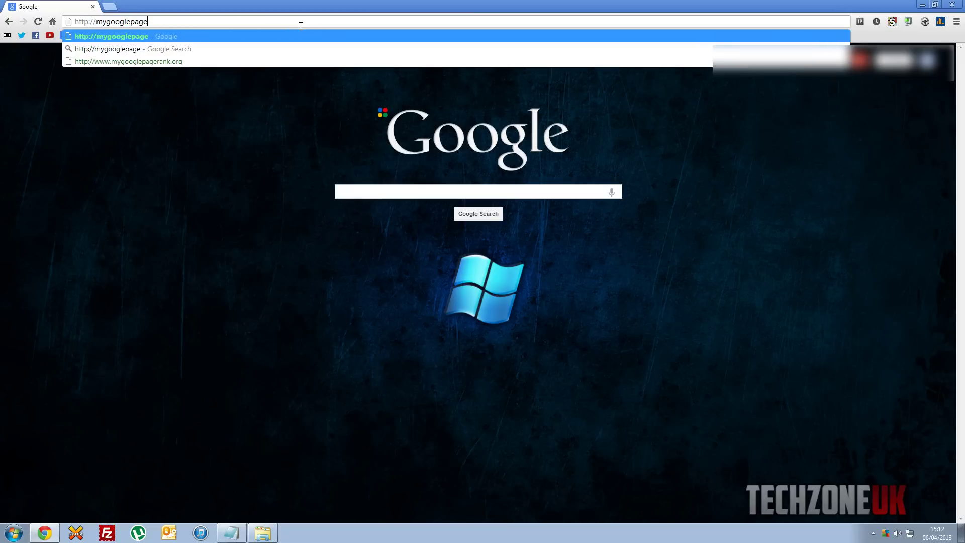
{"action": "type", "text": ".com"}
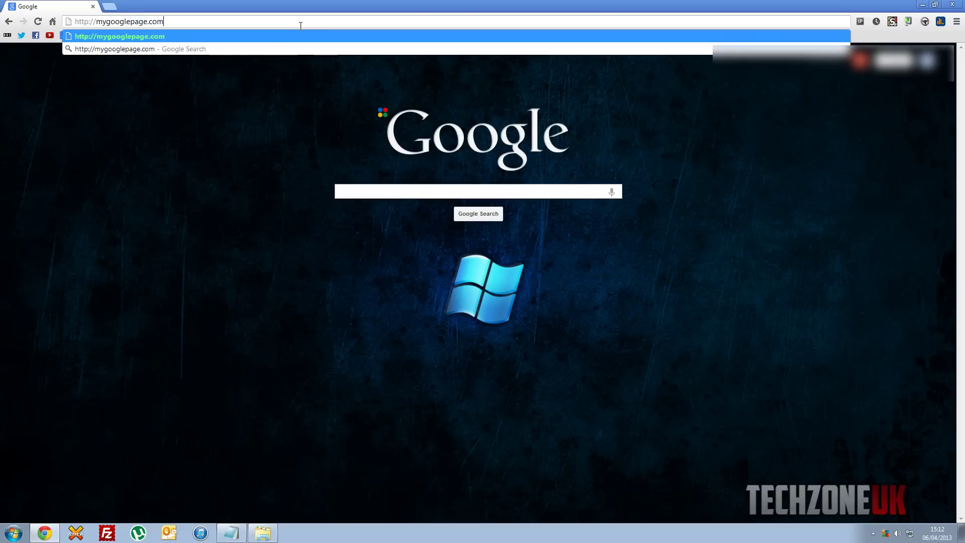
{"action": "key", "text": "BackSpace"}
{"action": "key", "text": "BackSpace"}
{"action": "type", "text": "o"}
{"action": "key", "text": "BackSpace"}
{"action": "key", "text": "BackSpace"}
{"action": "key", "text": "BackSpace"}
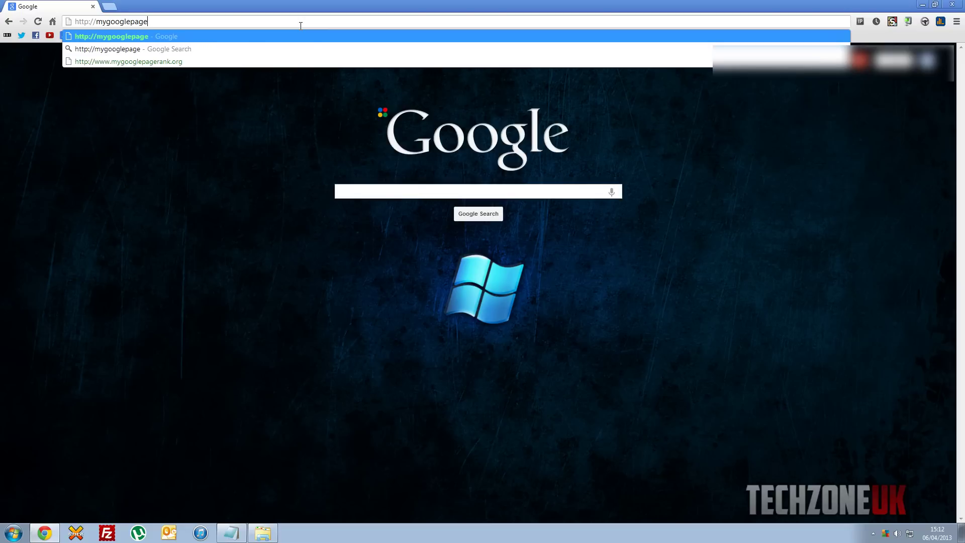
{"action": "key", "text": "Return"}
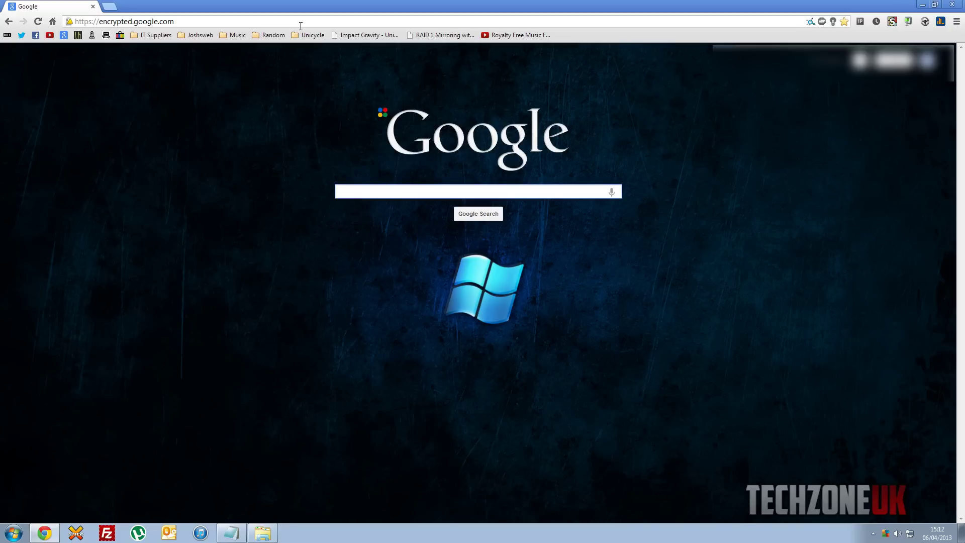